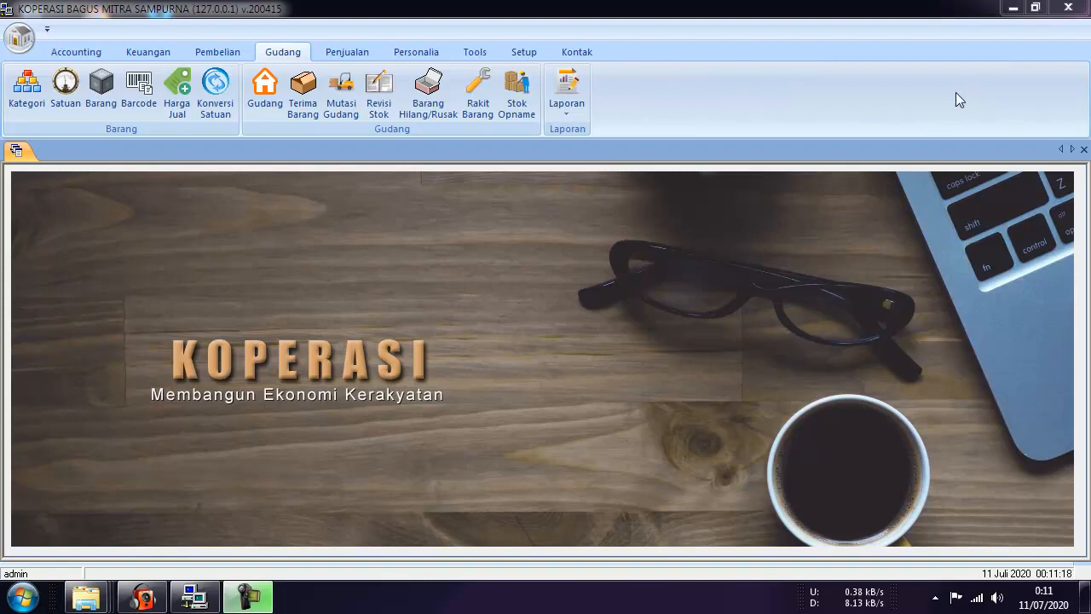
# Restart Koperasi and log back in to the KSP cooperative with the admin username and password.
pyautogui.click(1061, 10)
pyautogui.click(554, 351)
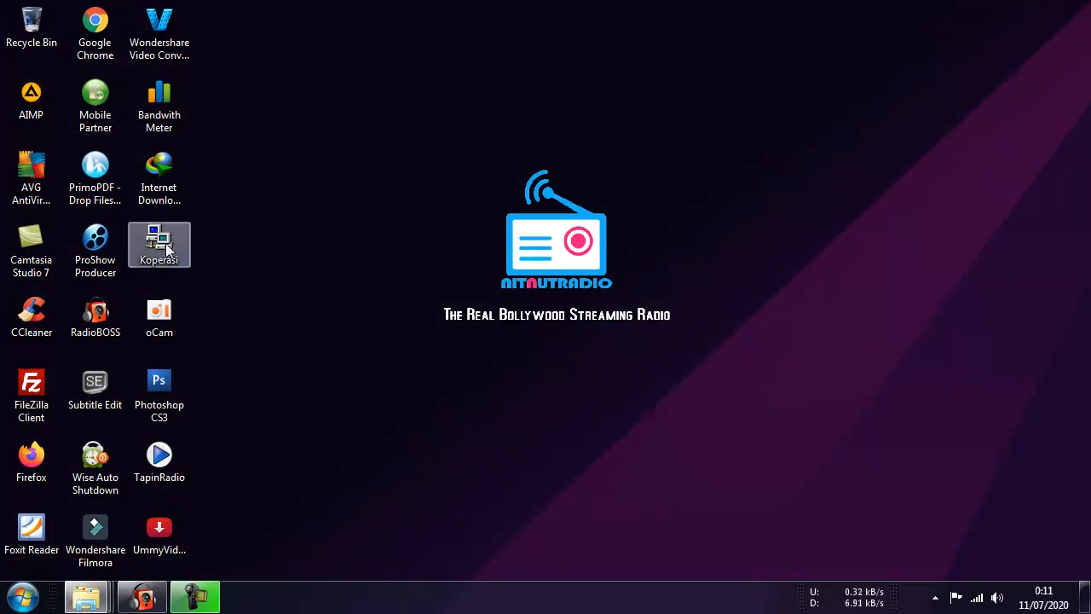
pyautogui.doubleClick(165, 243)
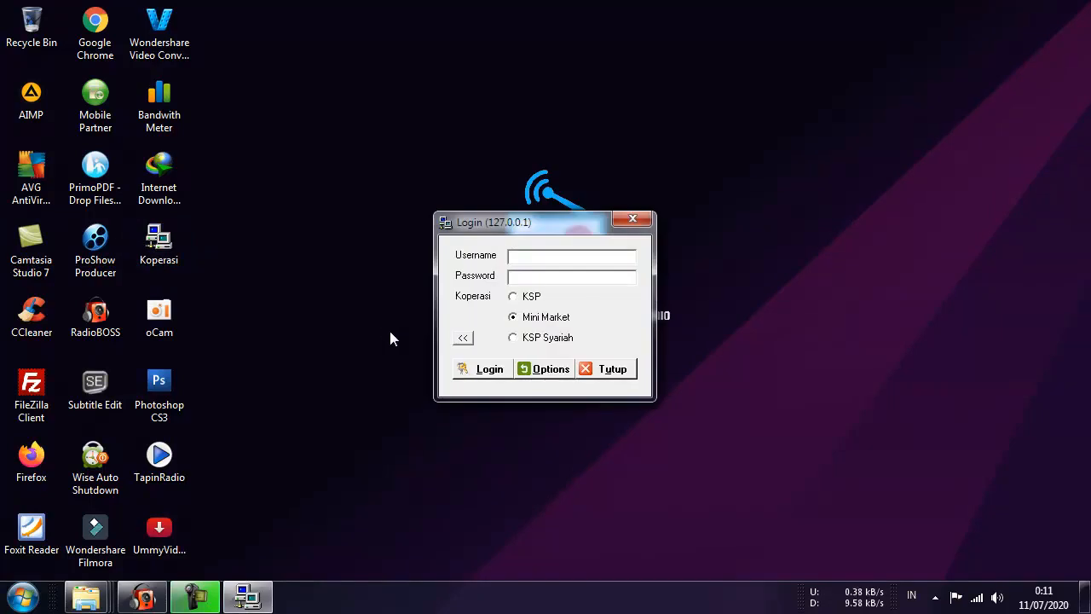
pyautogui.click(514, 299)
pyautogui.click(539, 254)
pyautogui.write('admin*****')
pyautogui.click(514, 298)
pyautogui.click(486, 368)
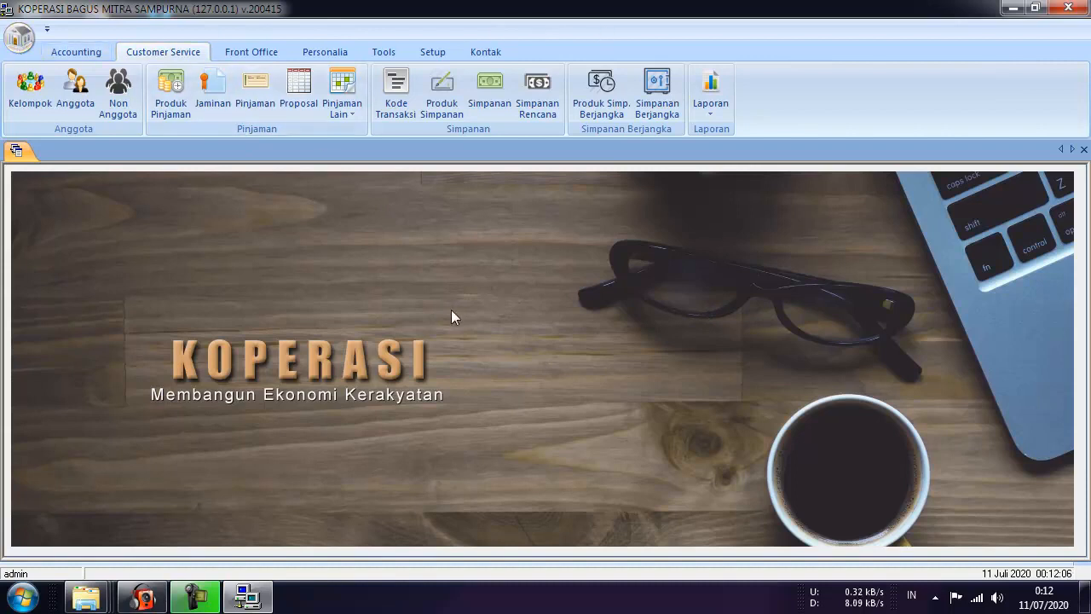
# Open the cooperative Profile form from the Setup ribbon and position it on screen.
pyautogui.click(433, 54)
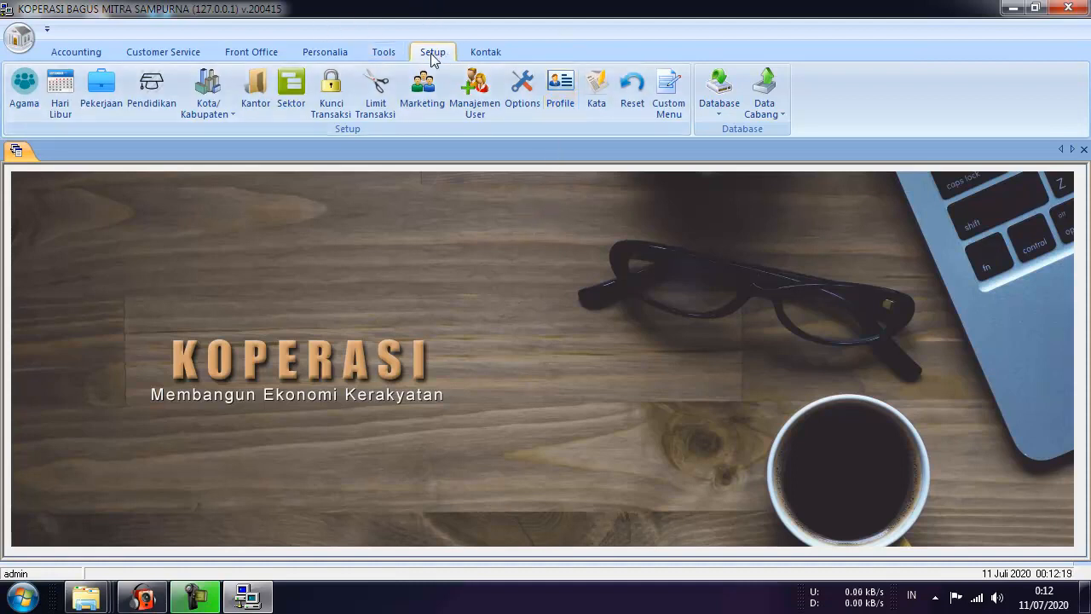
pyautogui.click(562, 96)
pyautogui.moveTo(442, 225); pyautogui.dragTo(441, 185)
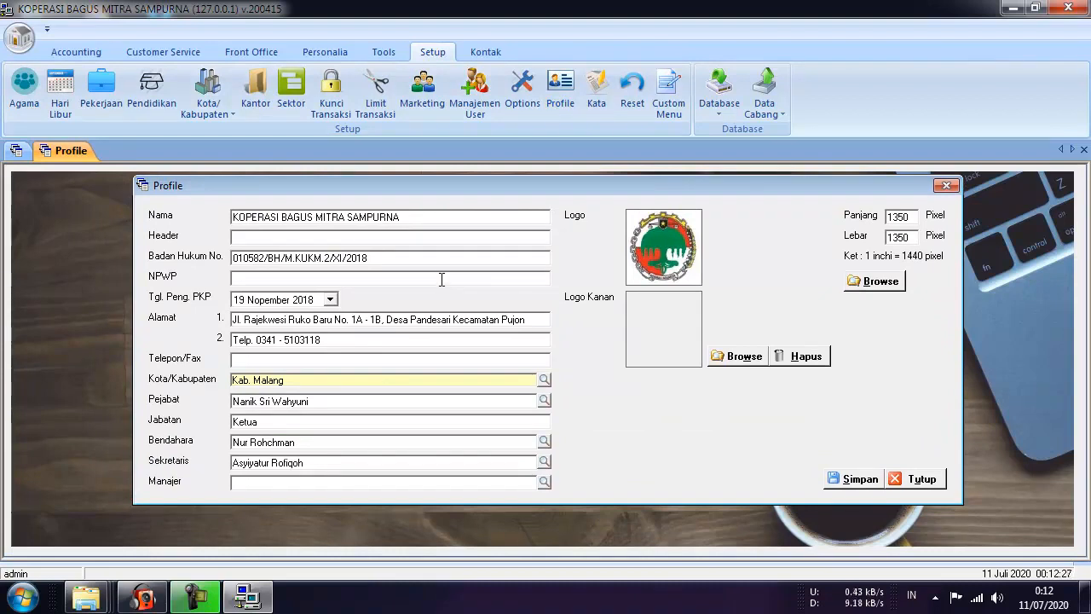
pyautogui.moveTo(475, 184); pyautogui.dragTo(469, 197)
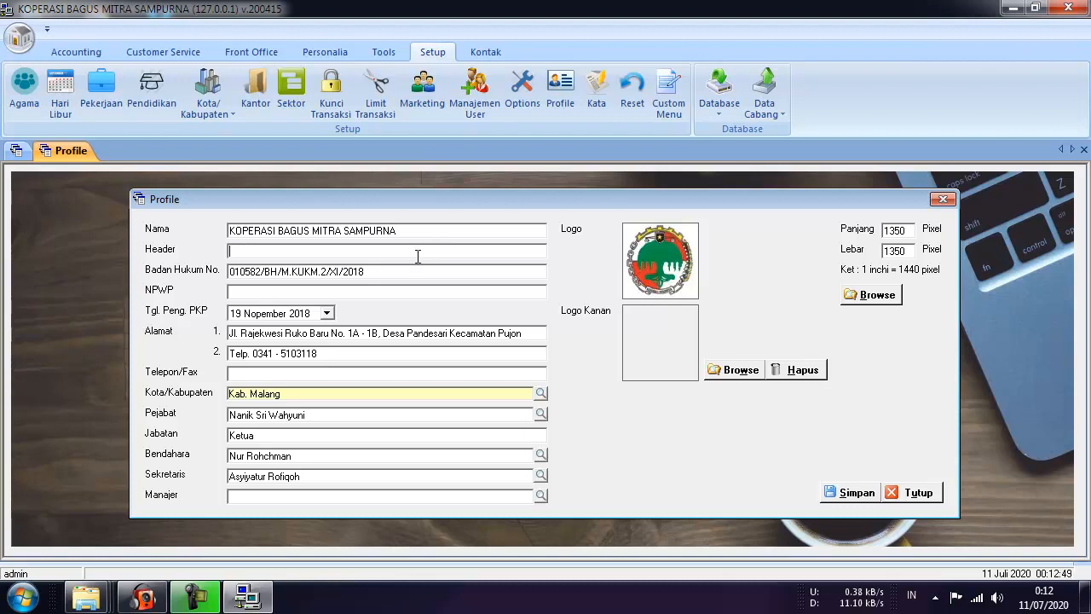
# Enter MEMBANGUN EKONOMI KERAKYATAN as the profile Header, correcting a mistyped letter.
pyautogui.write('MEMBANGUN EKONOMI KERA')
pyautogui.press('BackSpace')
pyautogui.write('KYATAN')
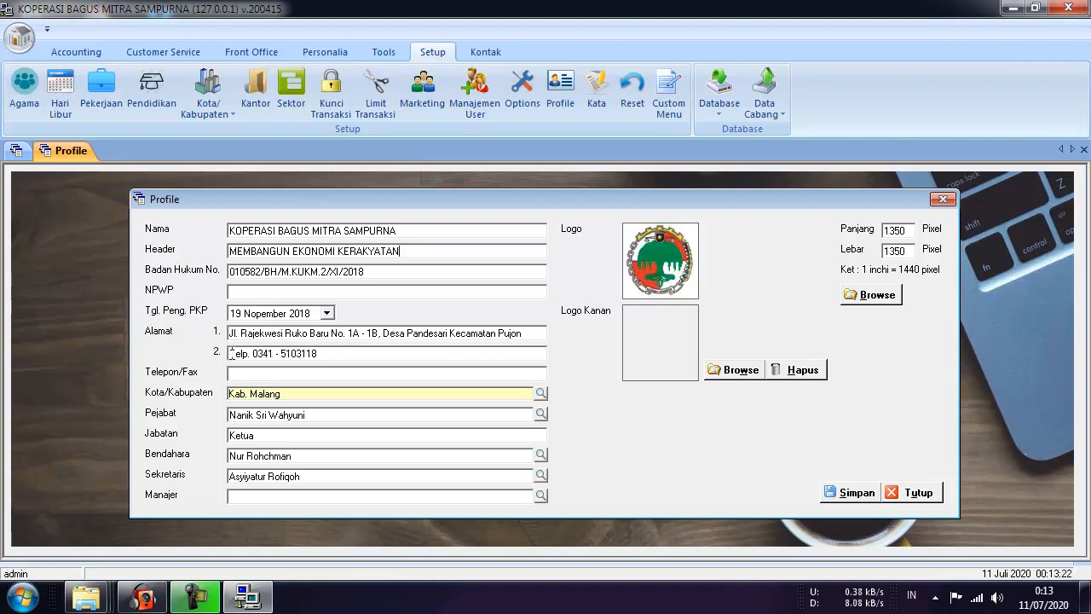
# Move the phone number into Telepon/Fax and make address line 2 read Kabupaten Malang.
pyautogui.moveTo(229, 352); pyautogui.dragTo(339, 357)
pyautogui.hotkey('ctrl', 'c')
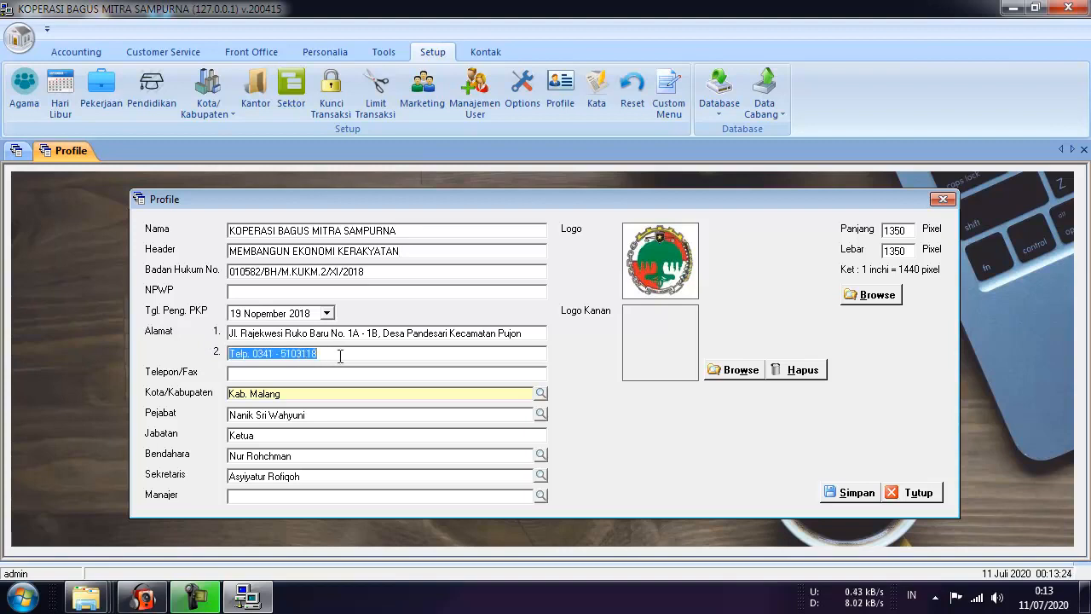
pyautogui.click(323, 374)
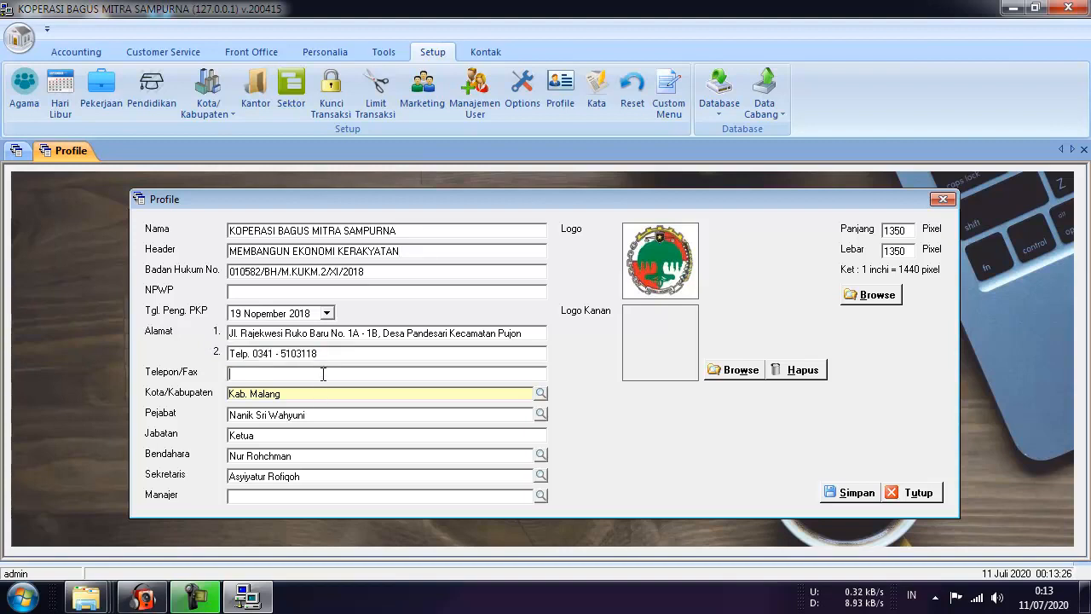
pyautogui.hotkey('ctrl', 'v')
pyautogui.hotkey('shift', 'Tab')
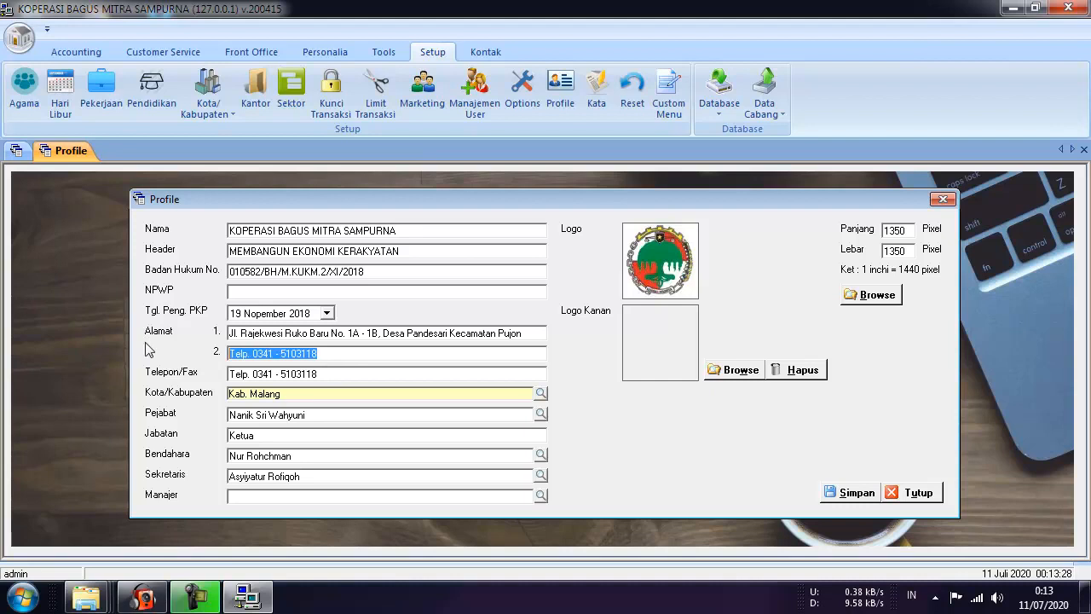
pyautogui.write('k')
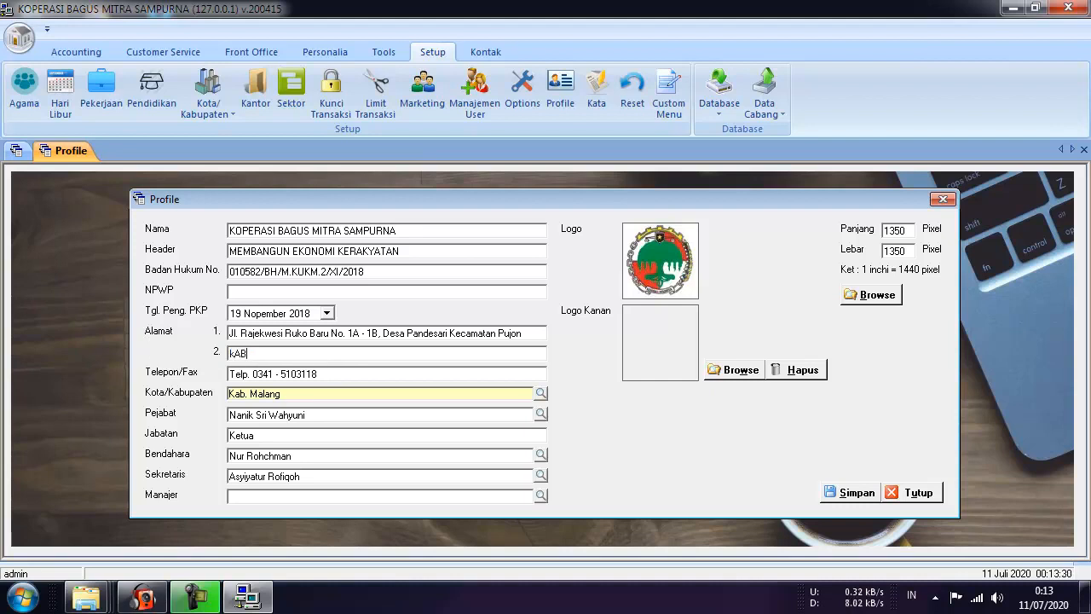
pyautogui.press('BackSpace')
pyautogui.write('Kabupaten Malang')
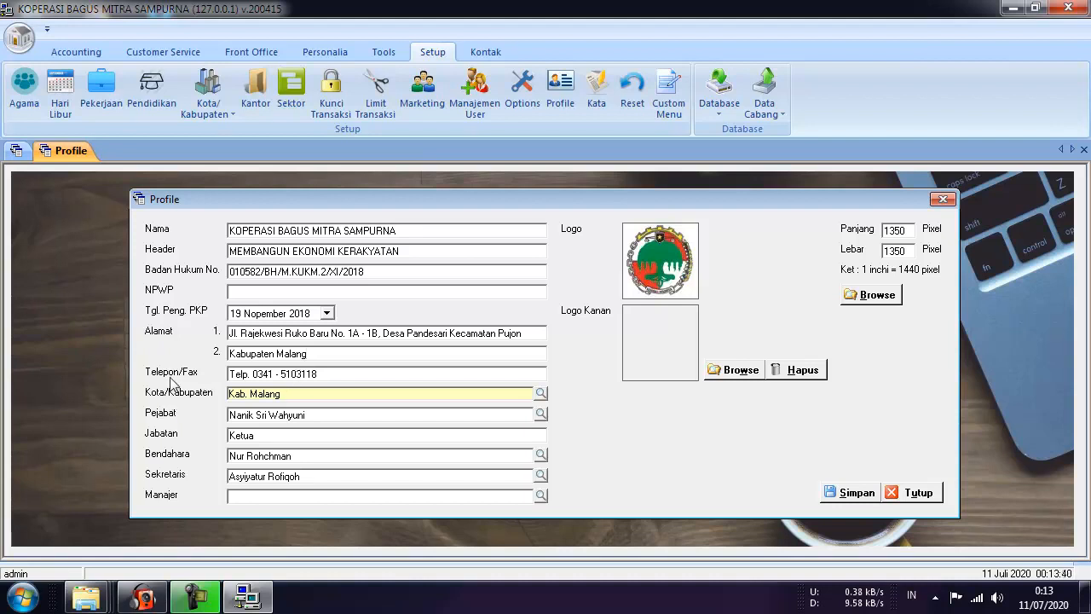
# Delete the 'Telp. ' prefix from the Telepon/Fax number.
pyautogui.click(250, 374)
pyautogui.moveTo(253, 374); pyautogui.dragTo(220, 375)
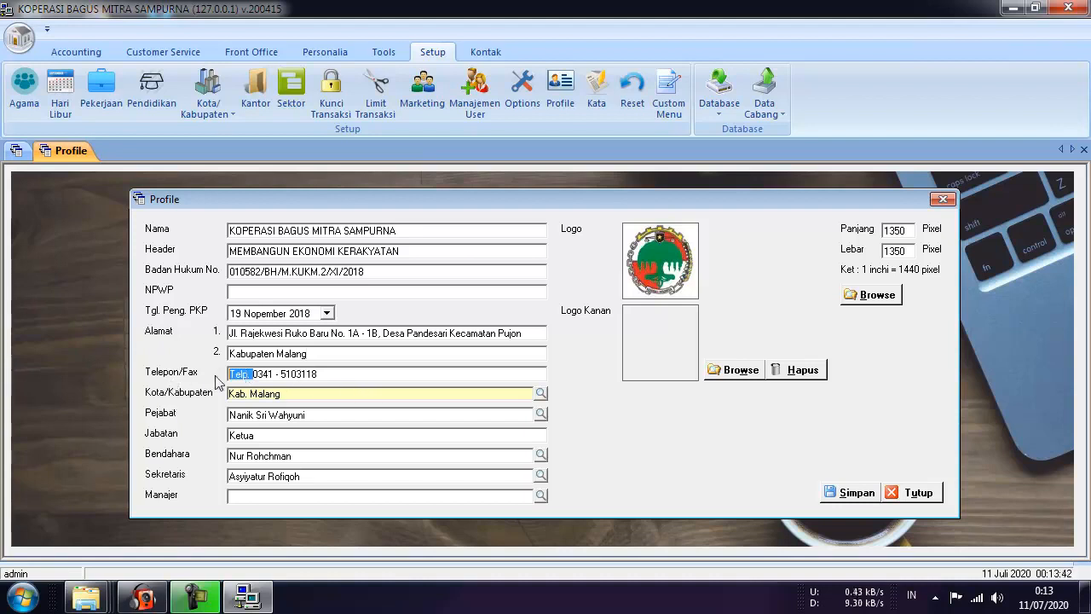
pyautogui.press('BackSpace')
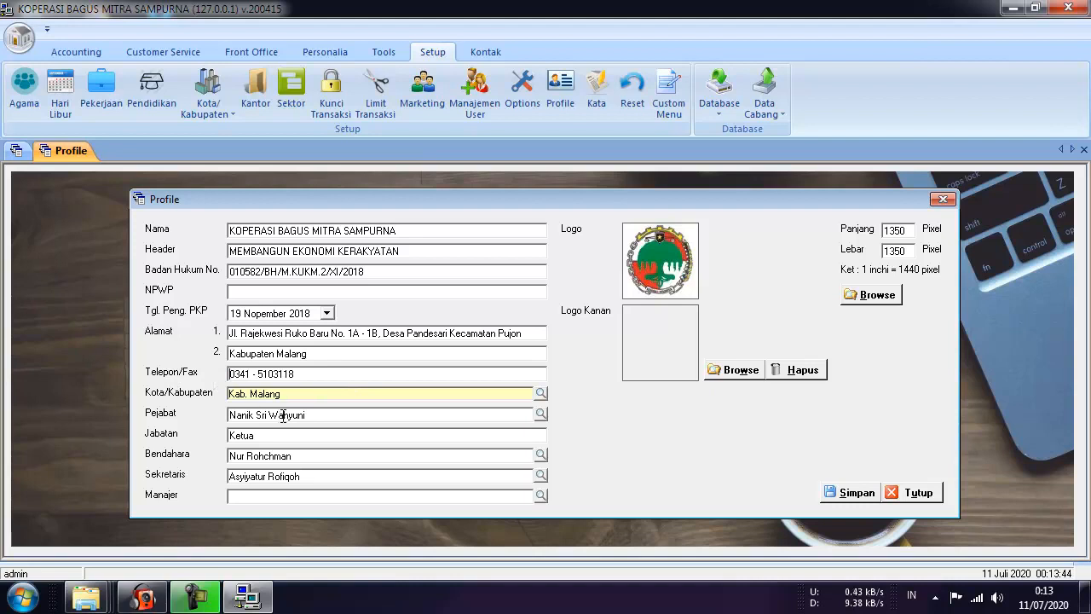
pyautogui.click(540, 393)
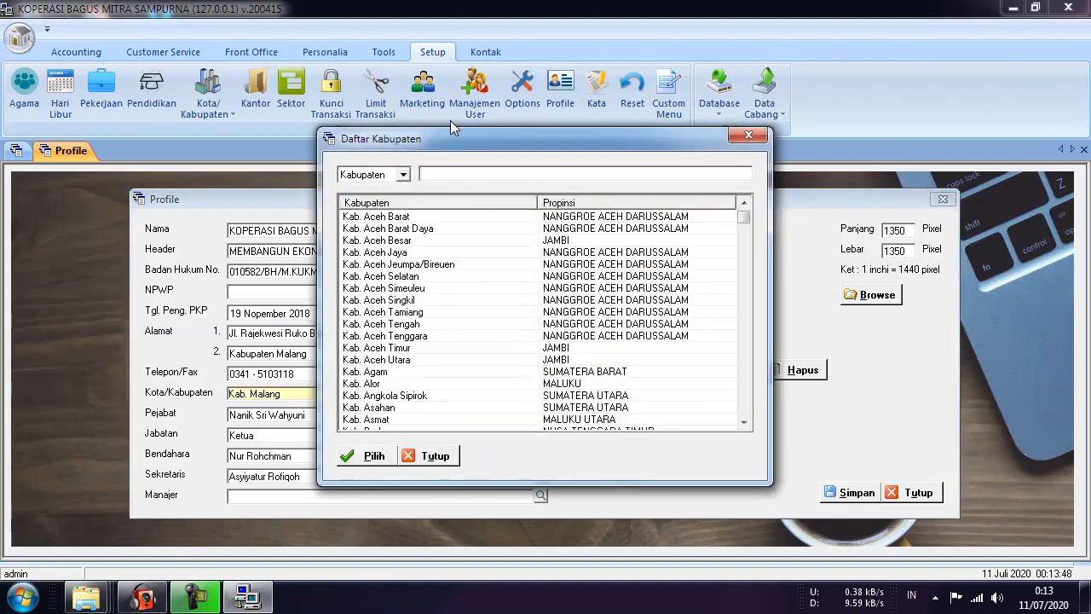
pyautogui.click(434, 455)
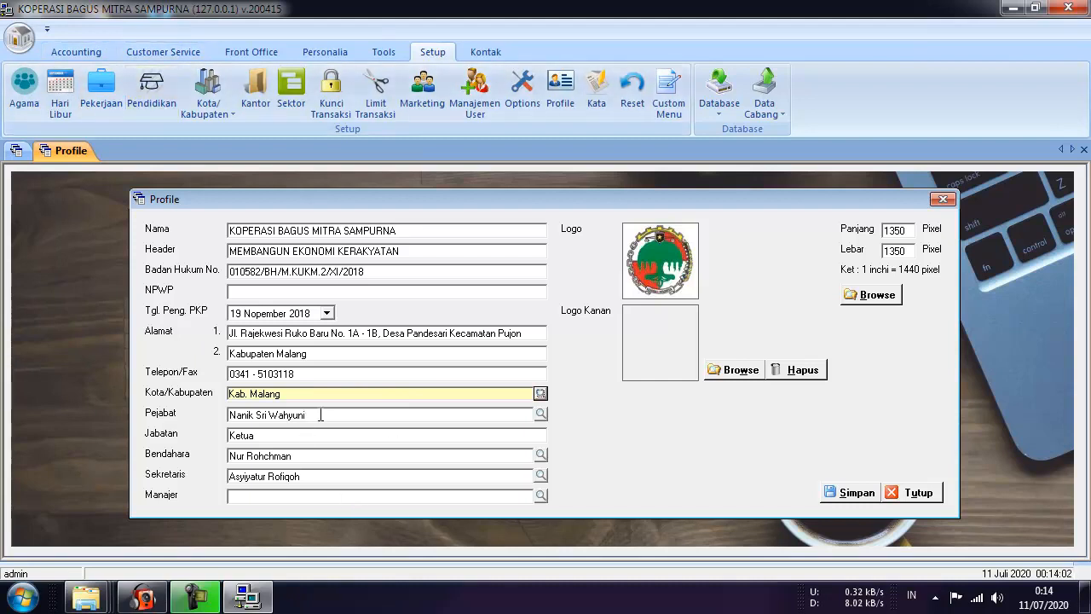
pyautogui.moveTo(316, 416); pyautogui.dragTo(200, 425)
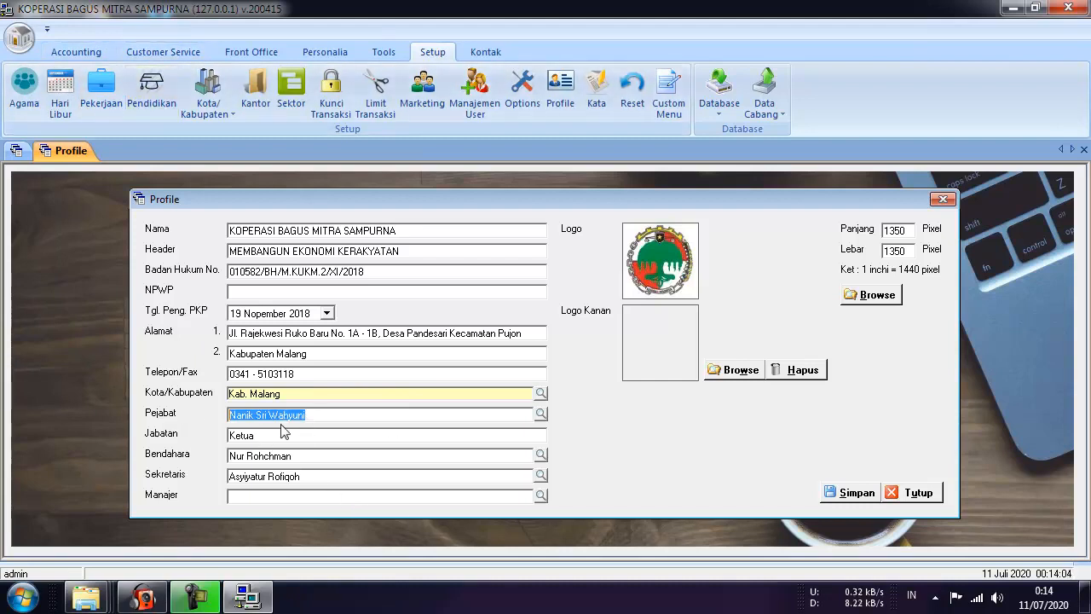
pyautogui.click(312, 414)
pyautogui.moveTo(312, 414); pyautogui.dragTo(210, 438)
pyautogui.click(255, 436)
pyautogui.press('Tab')
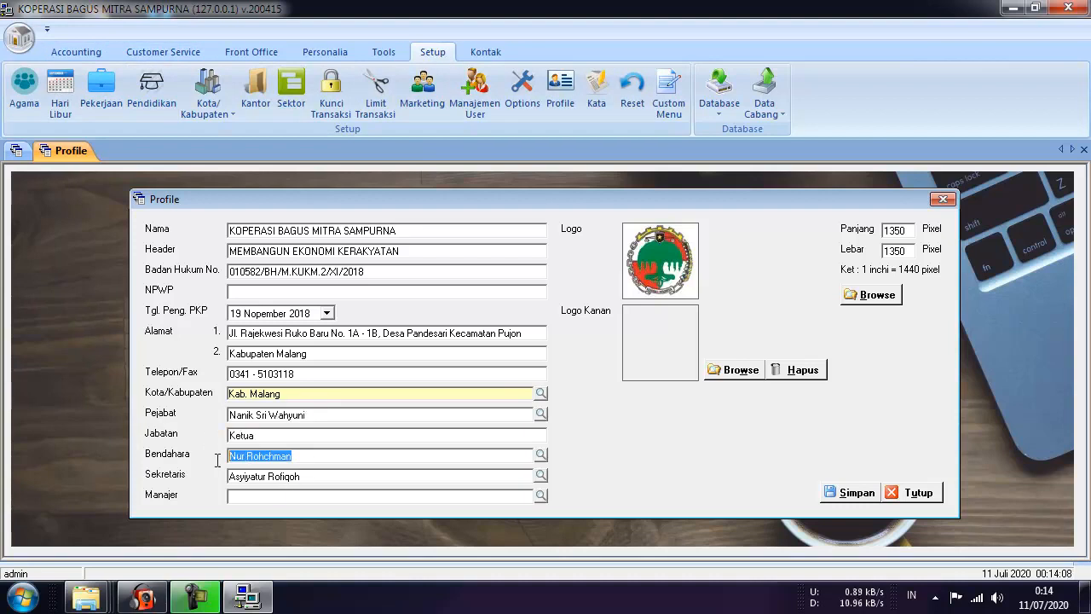
pyautogui.press('Tab')
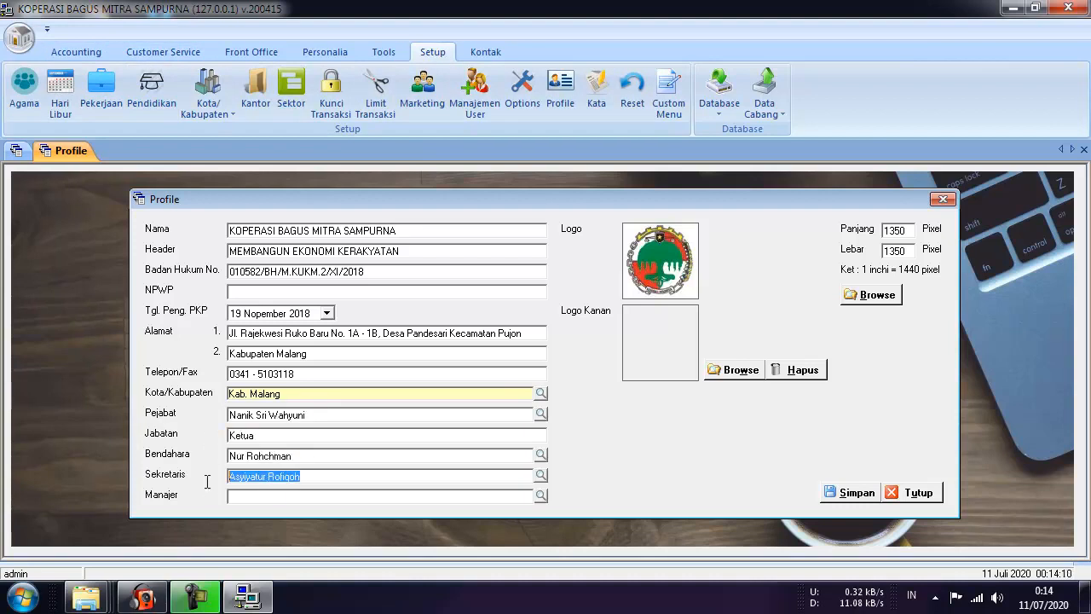
pyautogui.press('Tab')
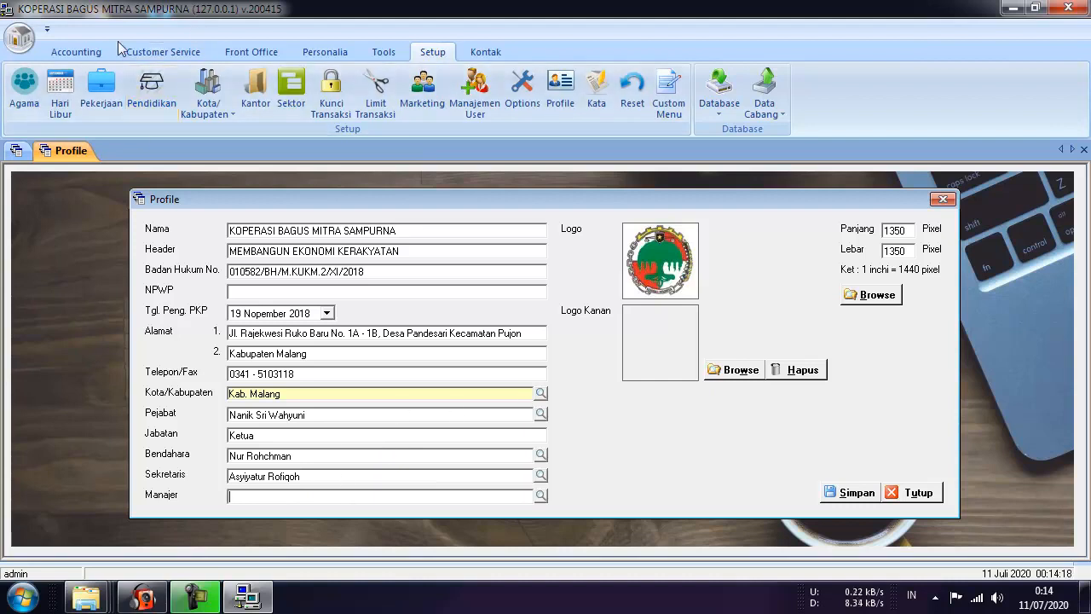
pyautogui.click(542, 416)
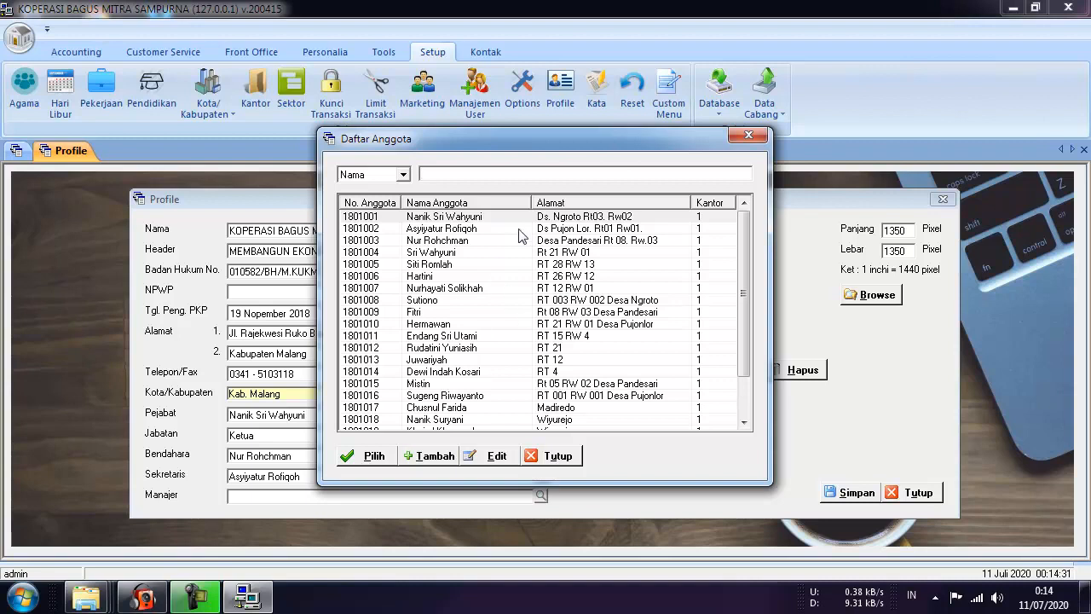
pyautogui.scroll(-2, 750, 338)
pyautogui.scroll(2, 743, 324)
pyautogui.click(748, 137)
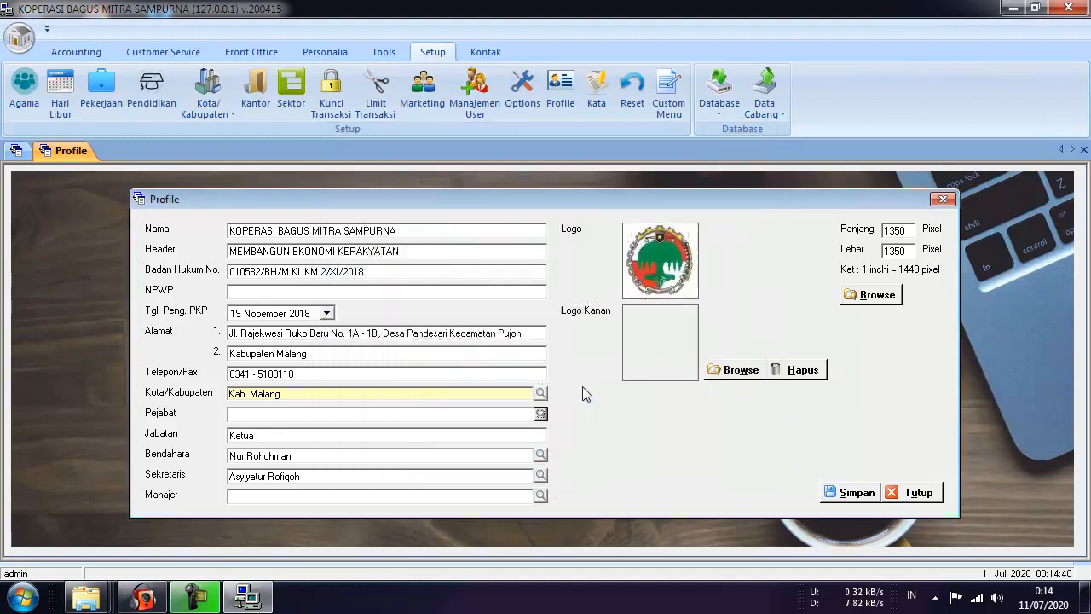
pyautogui.click(540, 414)
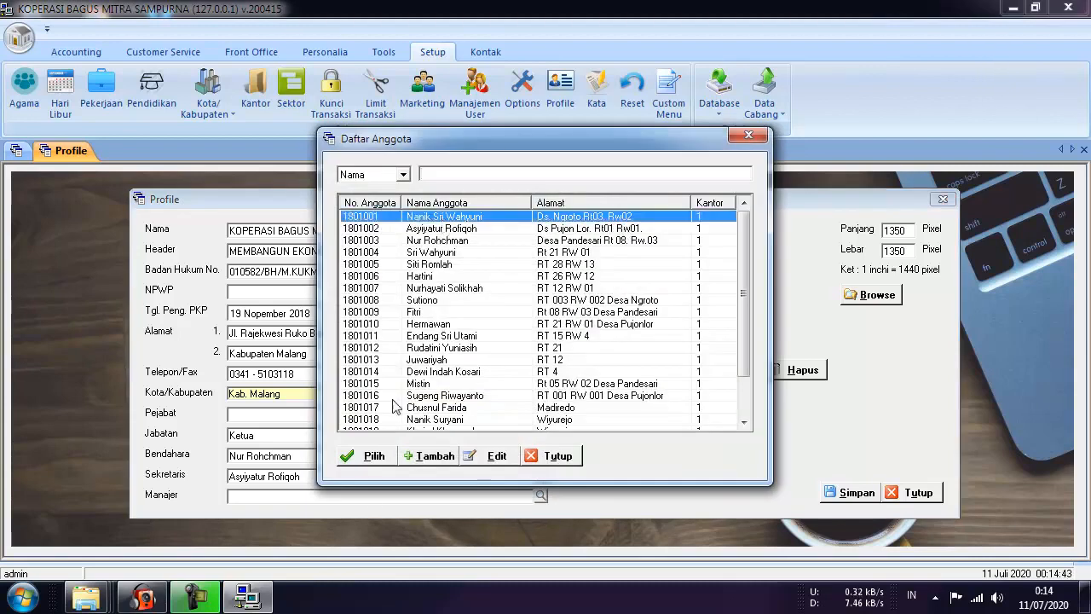
pyautogui.click(370, 458)
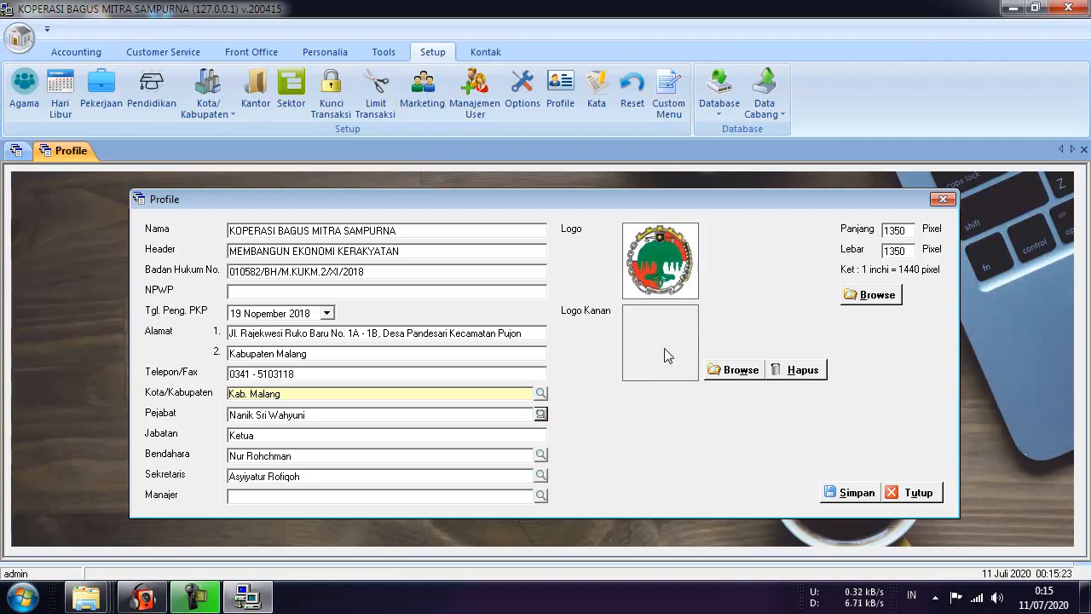
pyautogui.click(735, 372)
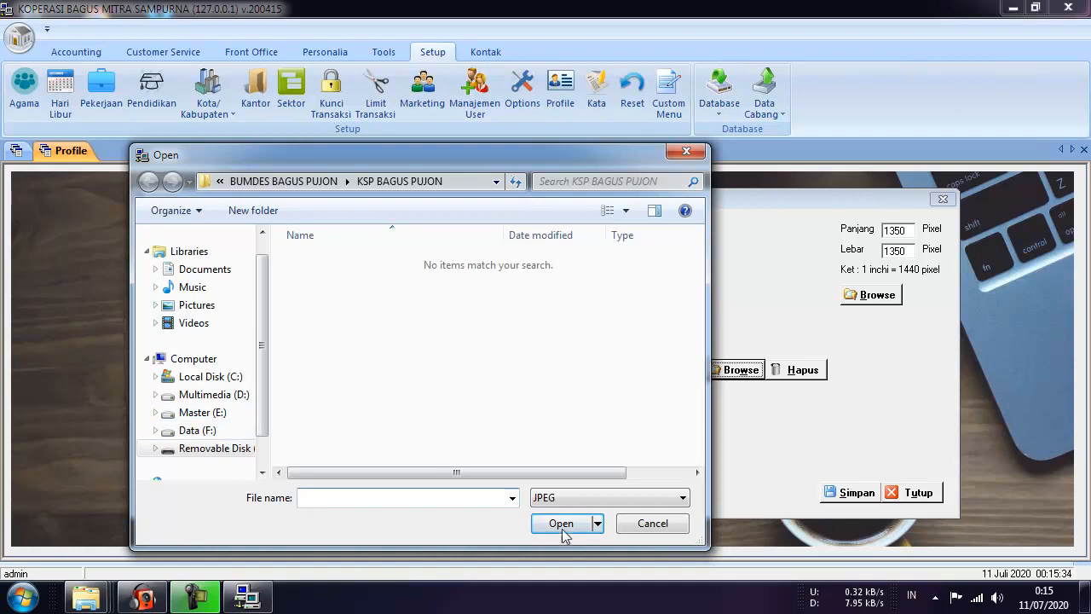
pyautogui.click(669, 524)
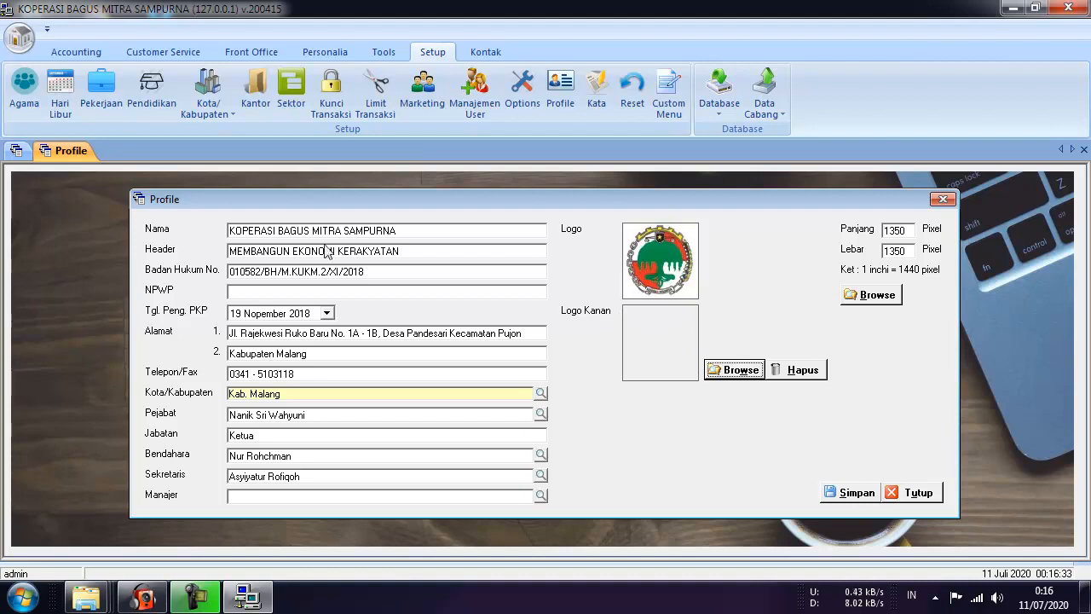
# Save the cooperative profile, acknowledge the saved message, close the form, and show the Accounting ribbon.
pyautogui.click(856, 492)
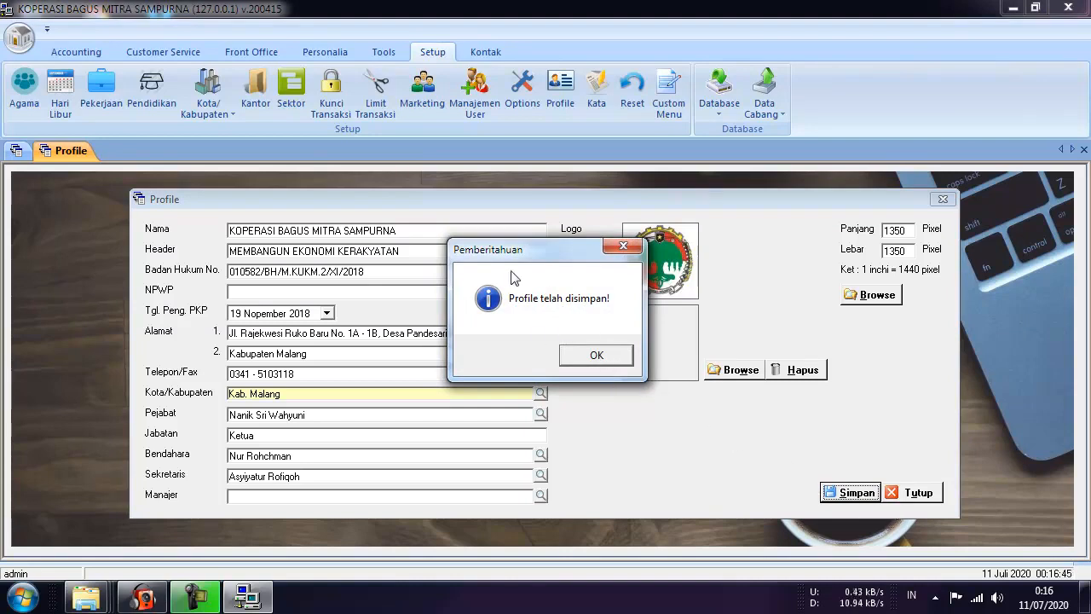
pyautogui.moveTo(529, 250); pyautogui.dragTo(490, 274)
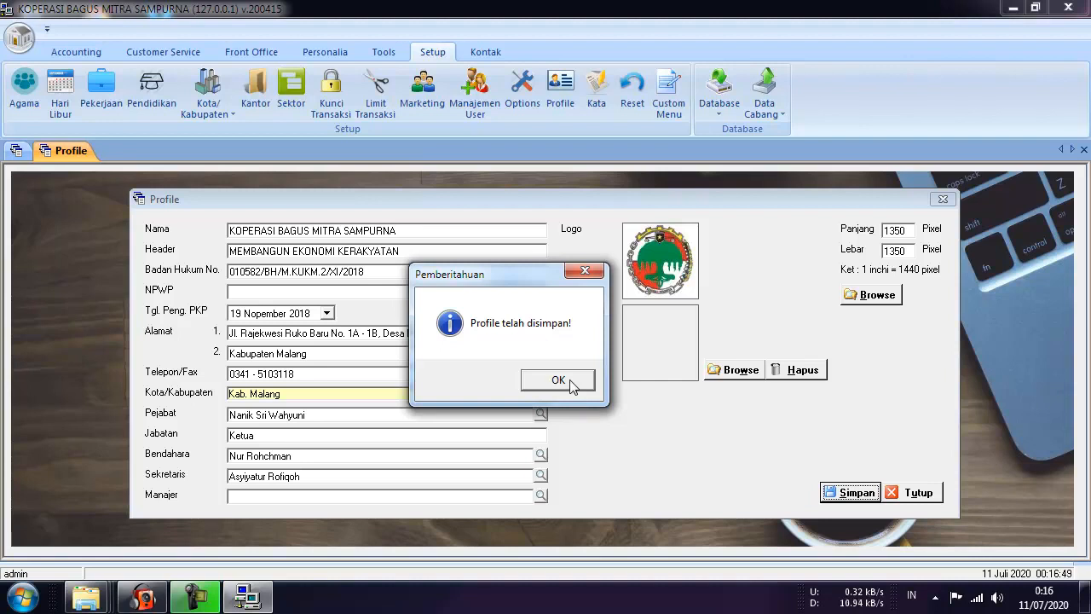
pyautogui.click(558, 380)
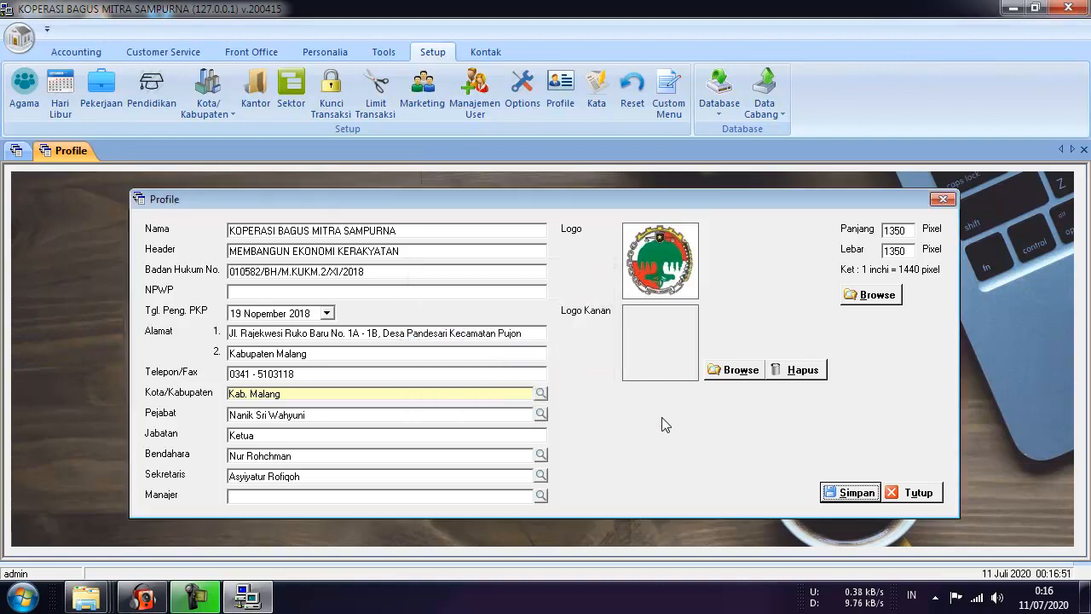
pyautogui.click(918, 492)
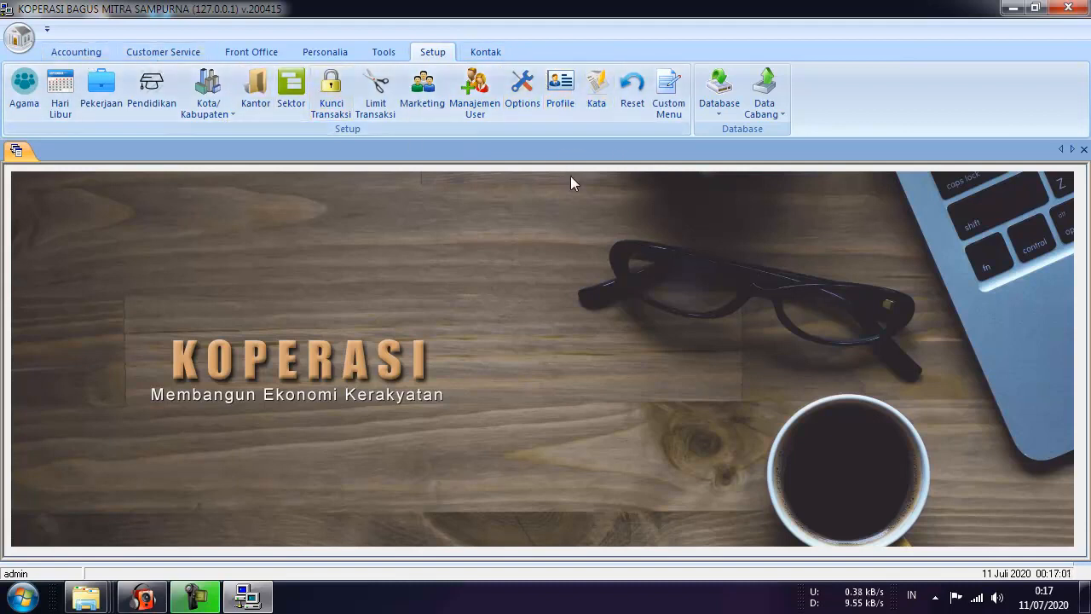
pyautogui.click(81, 53)
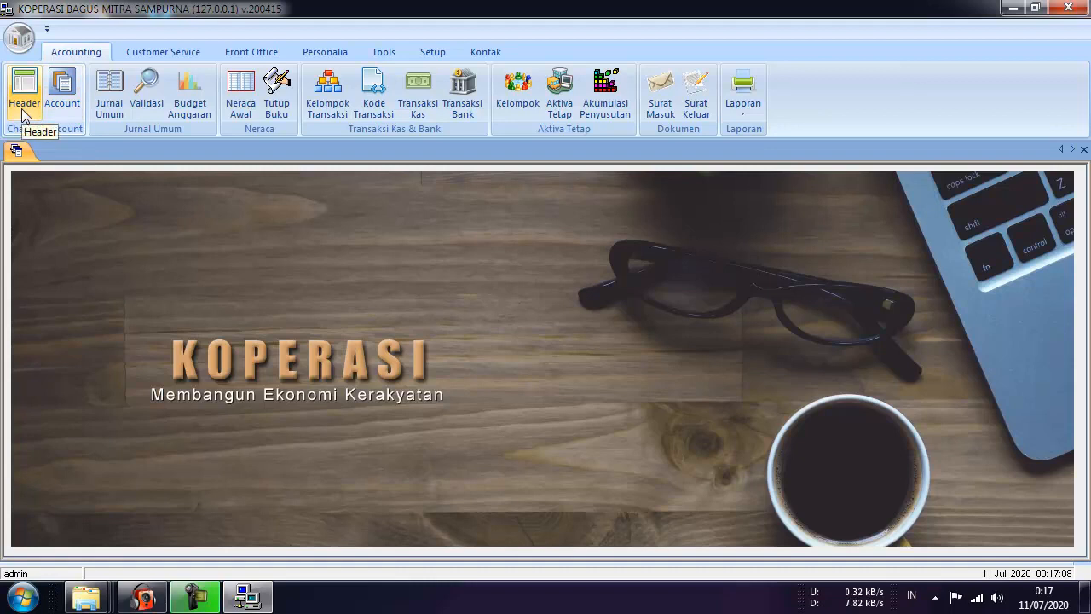
# Open the Account and Header lists, select BIAYA DIBAYAR DIMUKA, and bring up the header Impor options.
pyautogui.click(69, 103)
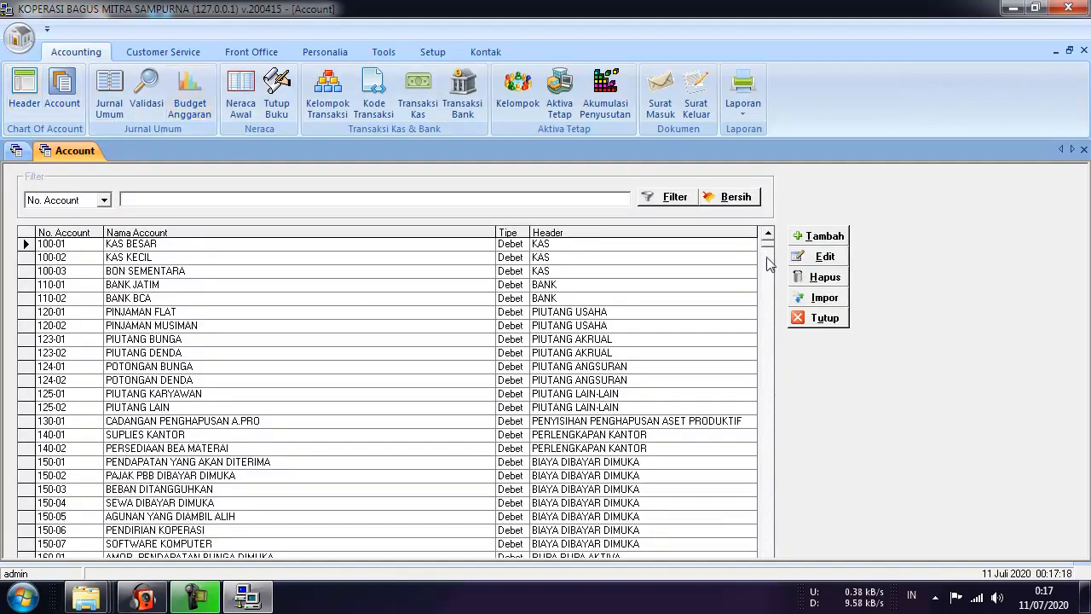
pyautogui.click(23, 92)
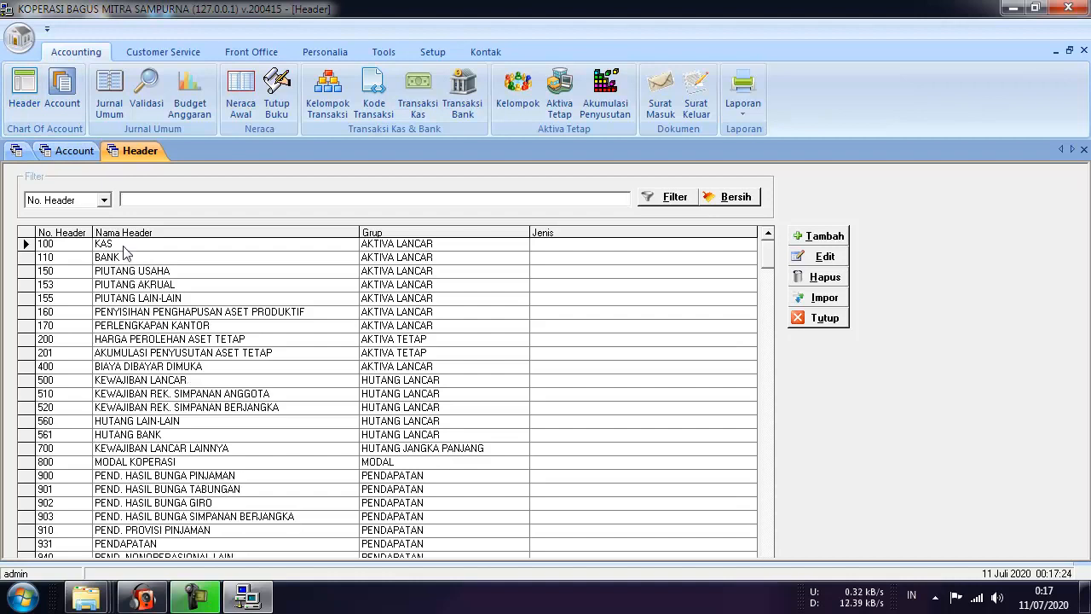
pyautogui.click(129, 368)
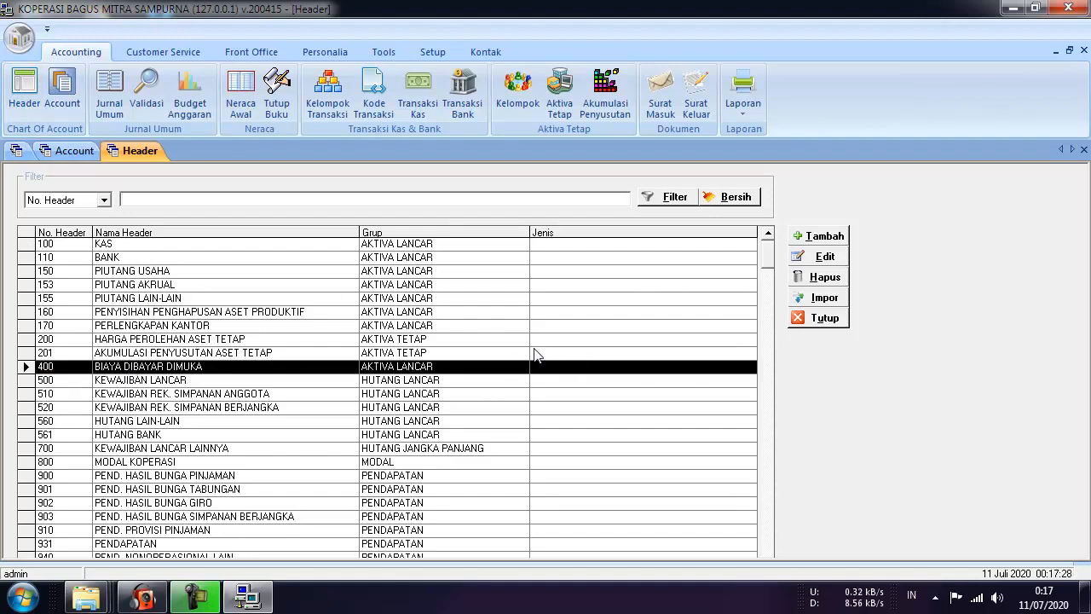
pyautogui.click(824, 297)
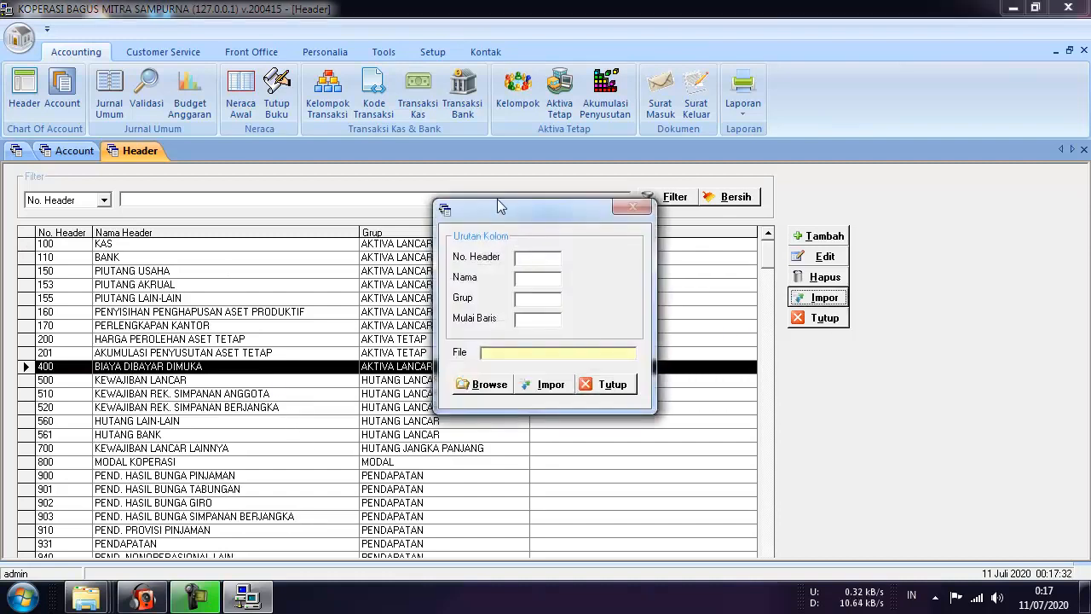
# Move the header import dialog aside and dismiss it with Tutup, importing nothing.
pyautogui.moveTo(506, 219); pyautogui.dragTo(440, 245)
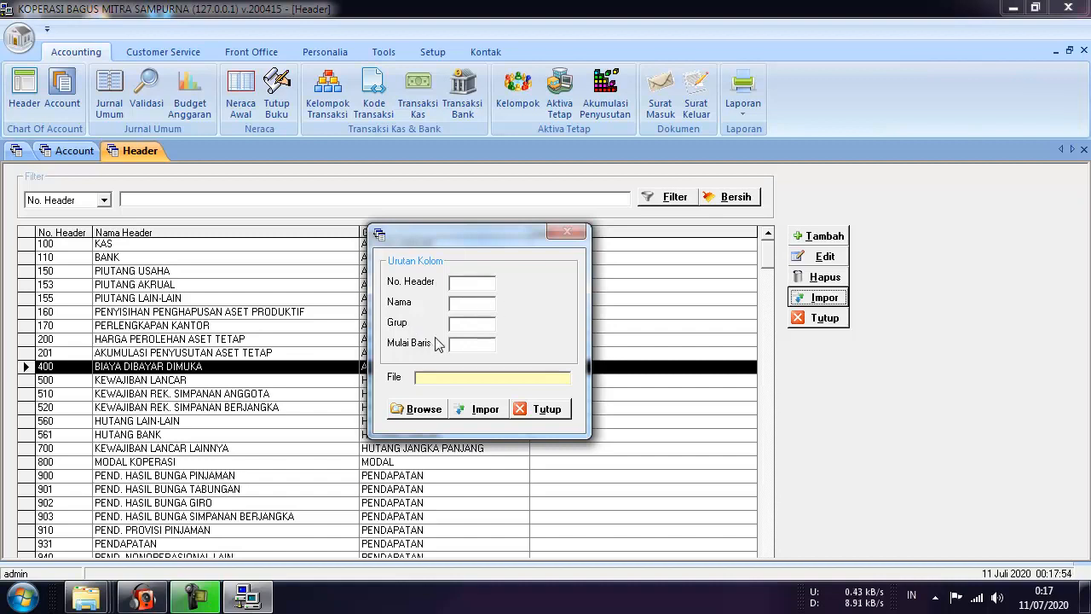
pyautogui.moveTo(484, 246); pyautogui.dragTo(603, 260)
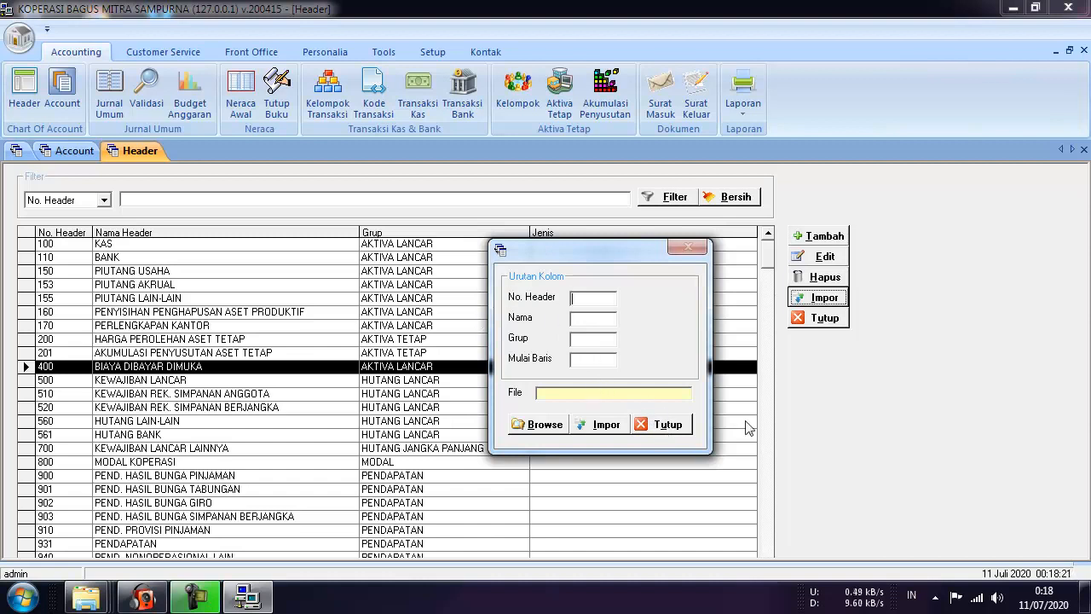
pyautogui.click(672, 428)
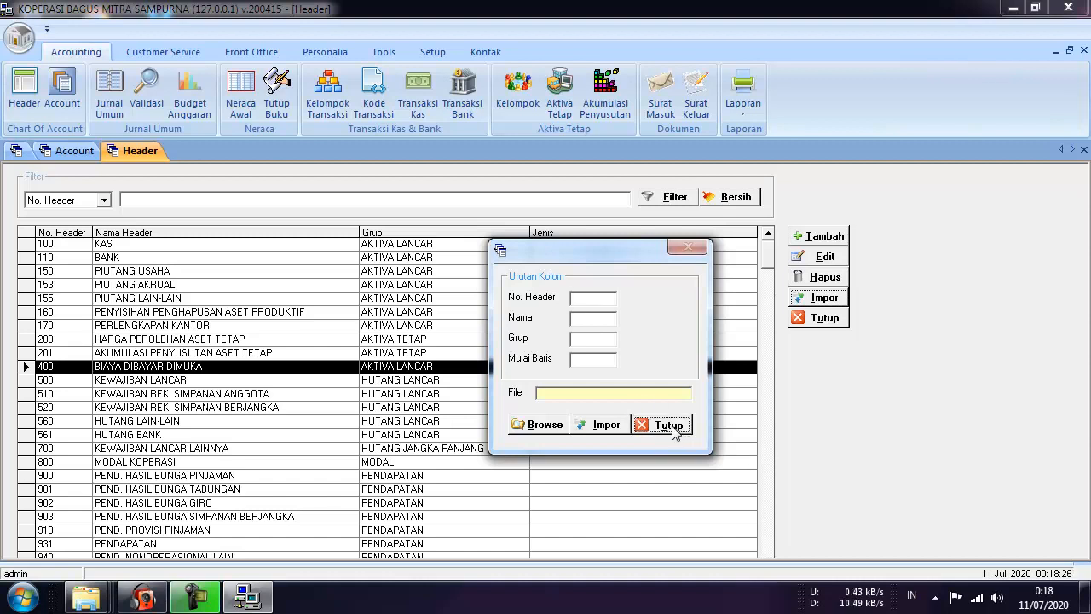
# Return to the Account list and browse from KAS BESAR and KAS KECIL past CADANGAN PENGHAPUSAN A.PRO to the expenses.
pyautogui.click(94, 151)
pyautogui.click(138, 151)
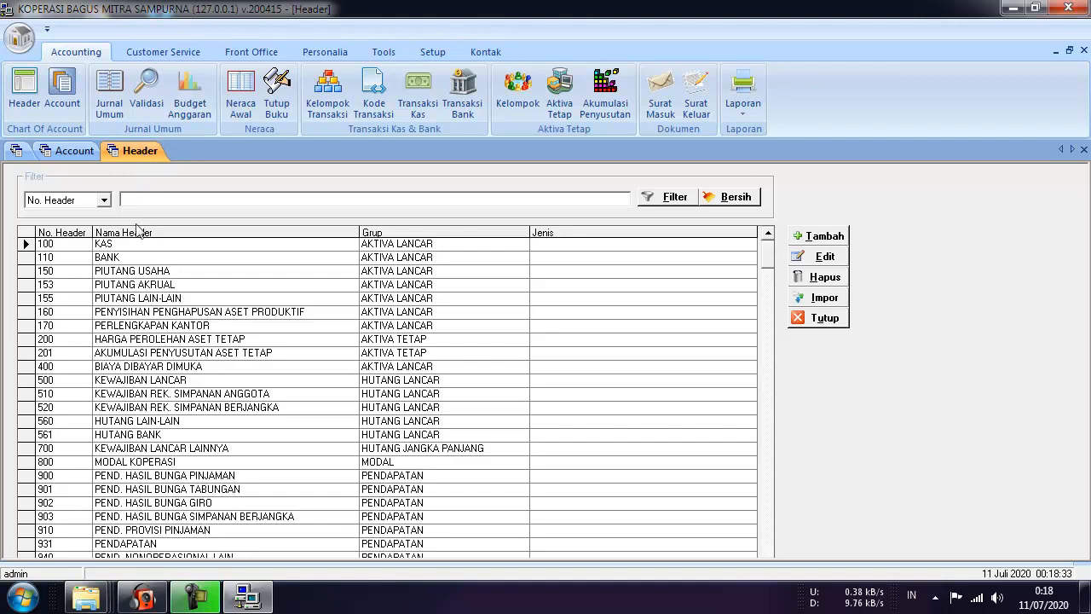
pyautogui.click(66, 150)
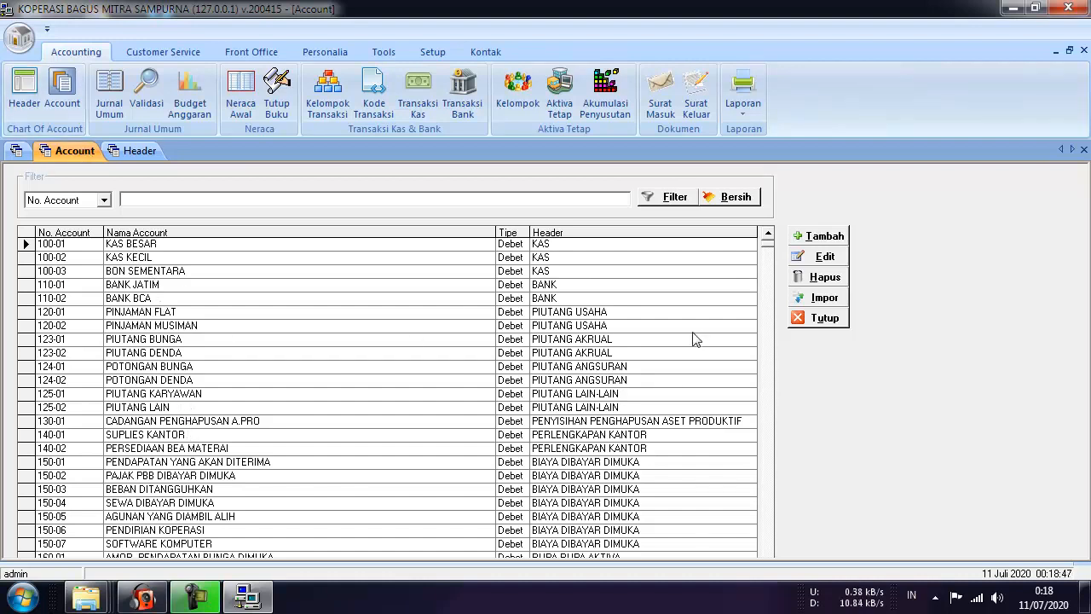
pyautogui.click(156, 247)
pyautogui.click(151, 257)
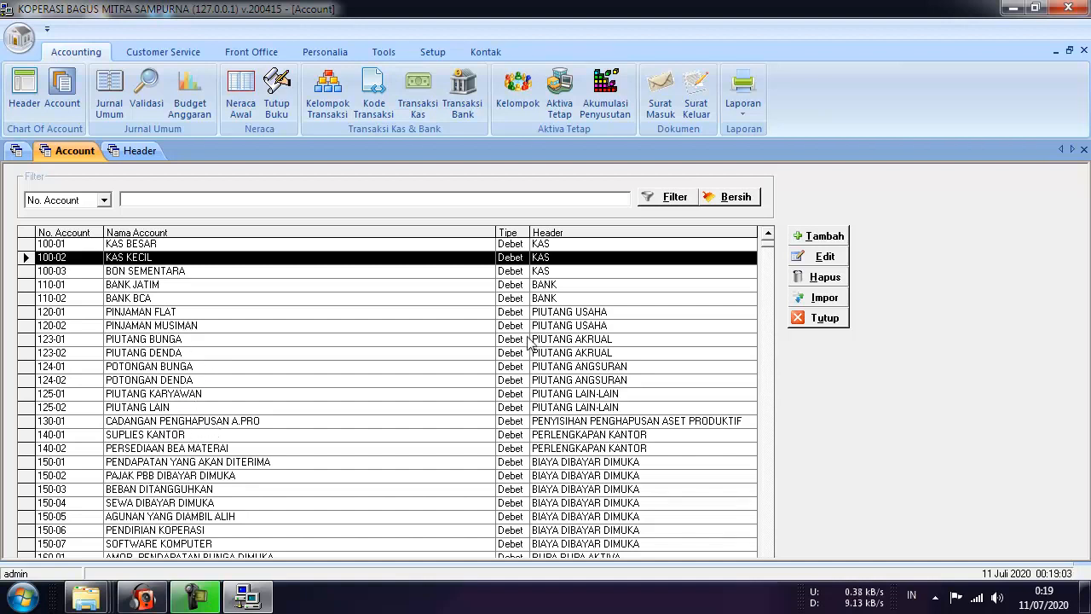
pyautogui.click(598, 421)
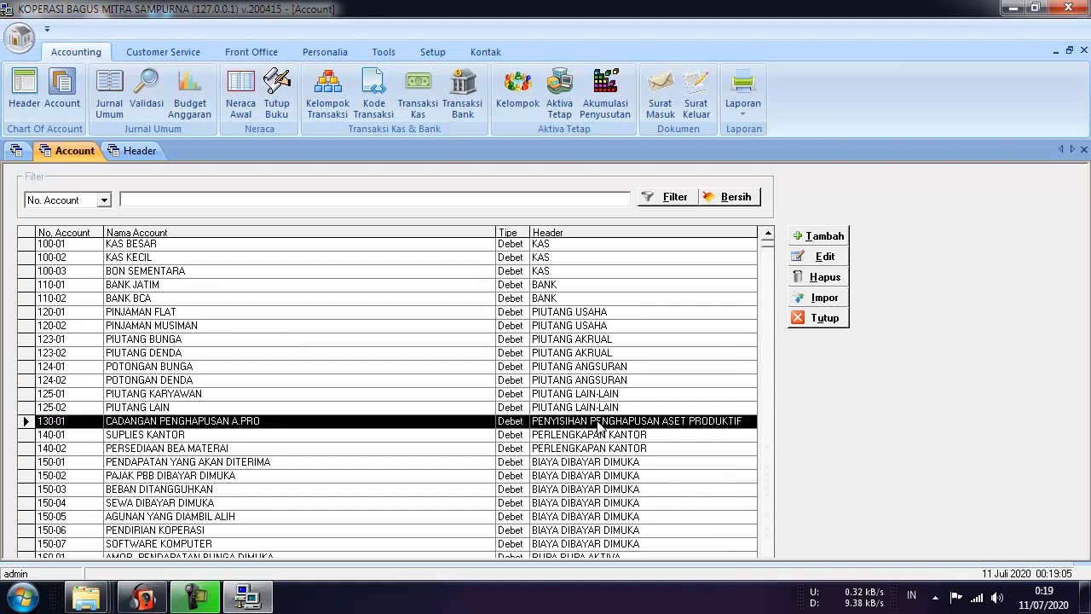
pyautogui.scroll(-10, 599, 426)
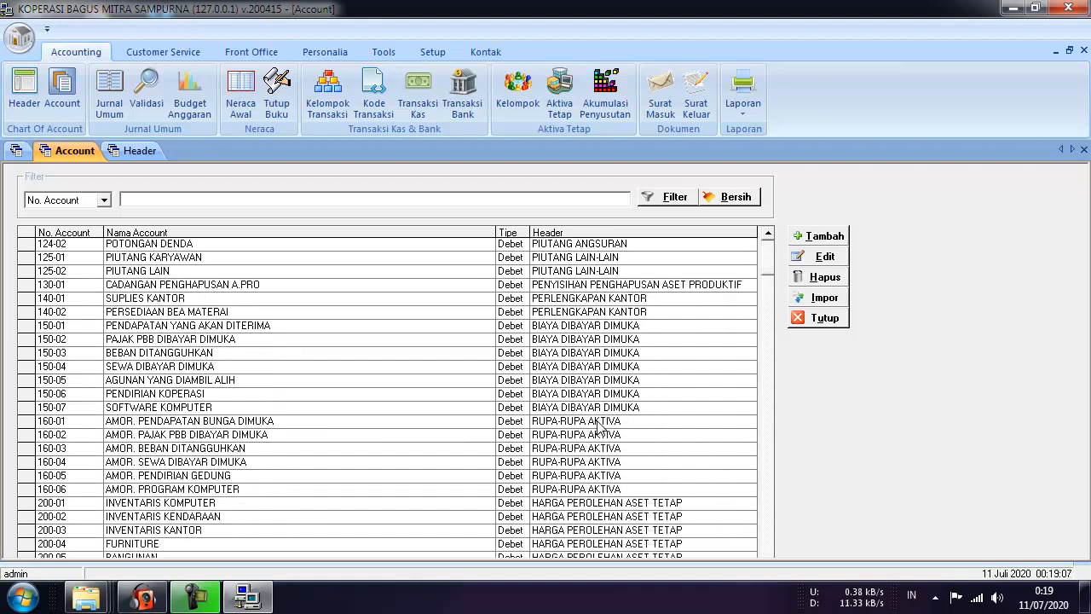
pyautogui.scroll(-20, 599, 426)
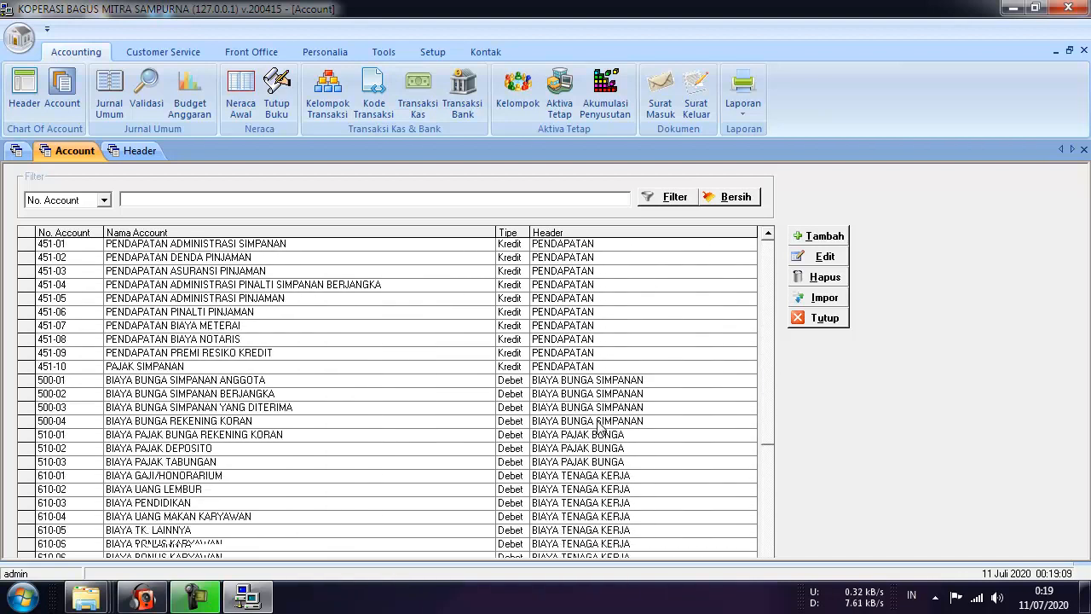
pyautogui.scroll(-10, 600, 426)
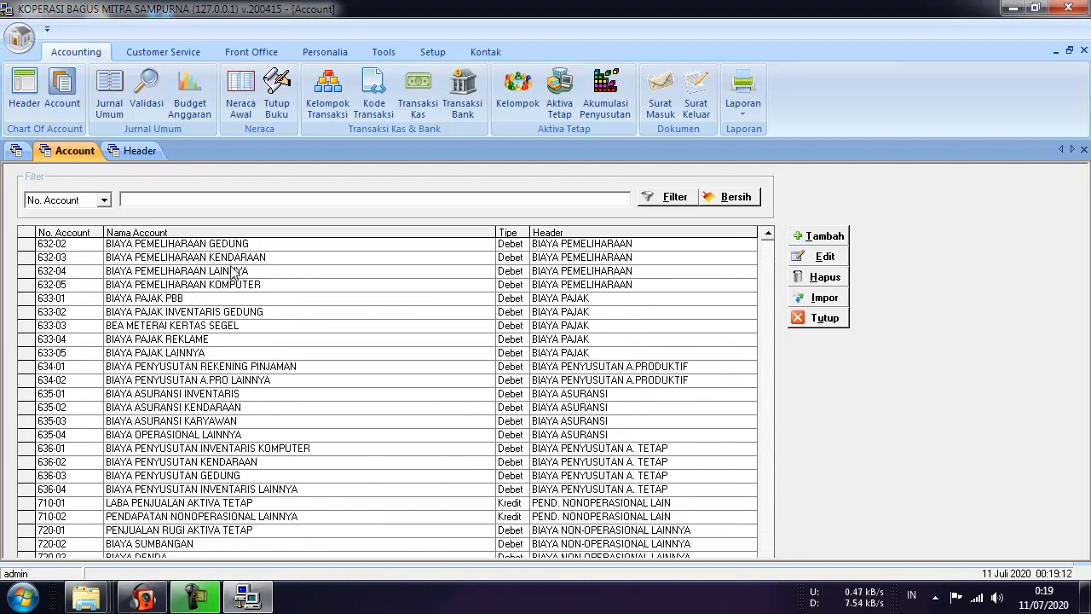
pyautogui.click(839, 301)
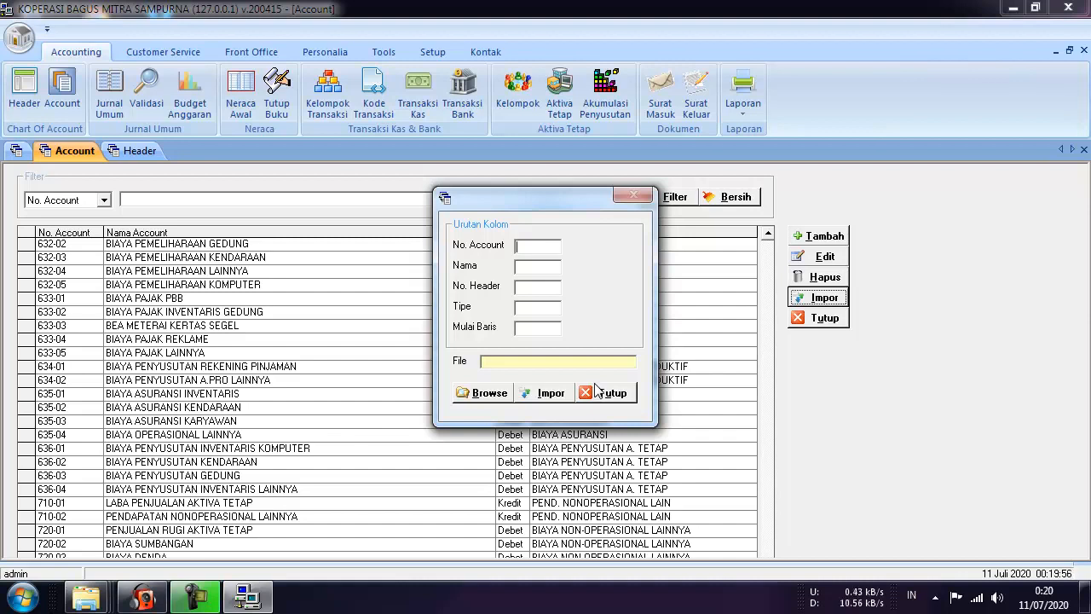
pyautogui.click(607, 399)
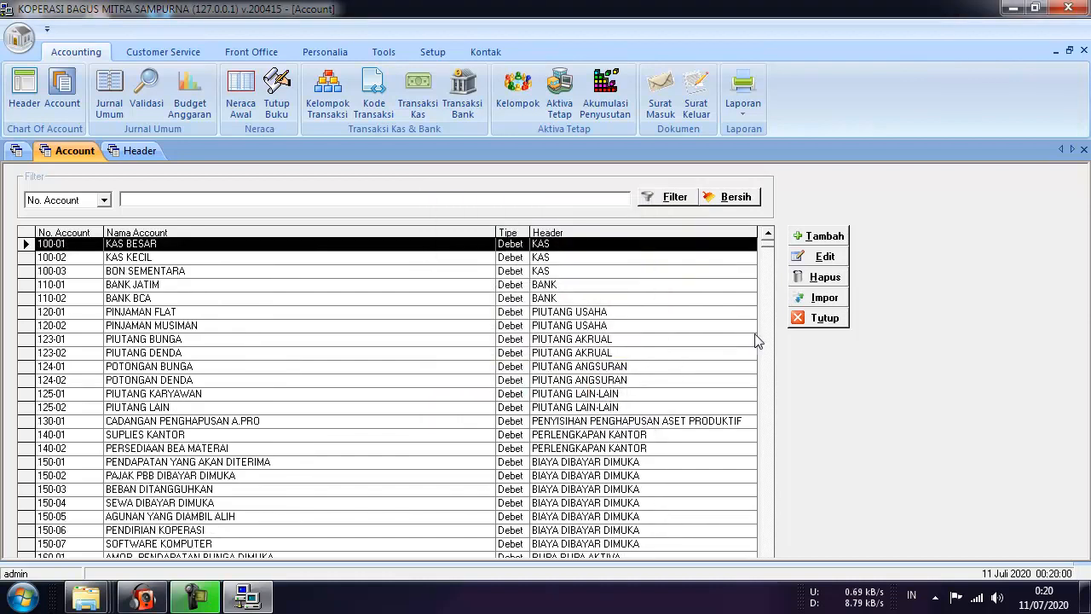
# Close the Account and Header lists and open Neraca Saldo Awal, checking Aktiva and Pasiva both total 24.200.000.
pyautogui.click(817, 322)
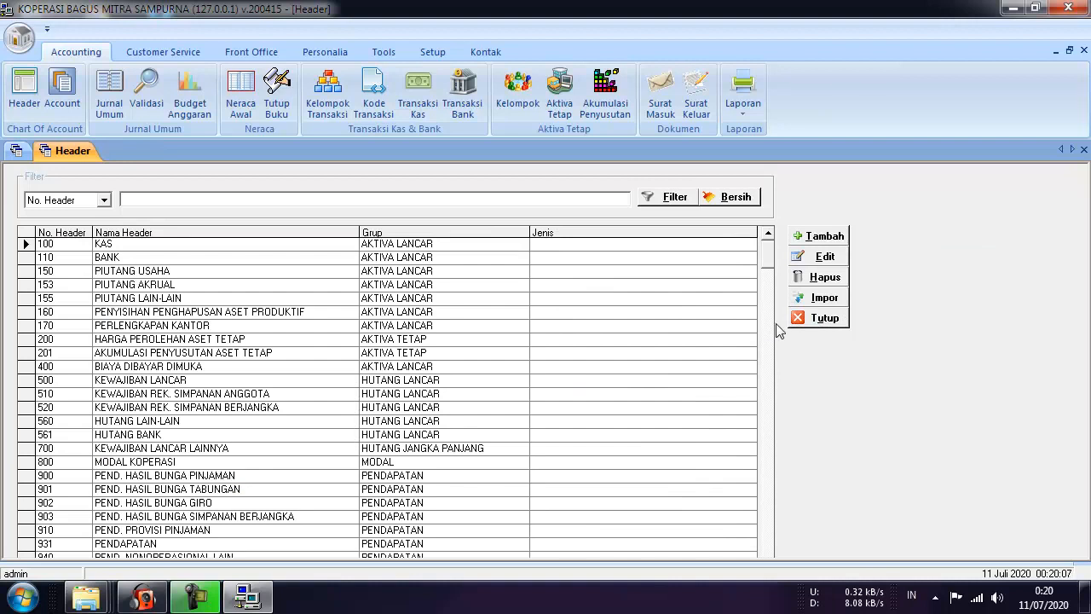
pyautogui.click(833, 321)
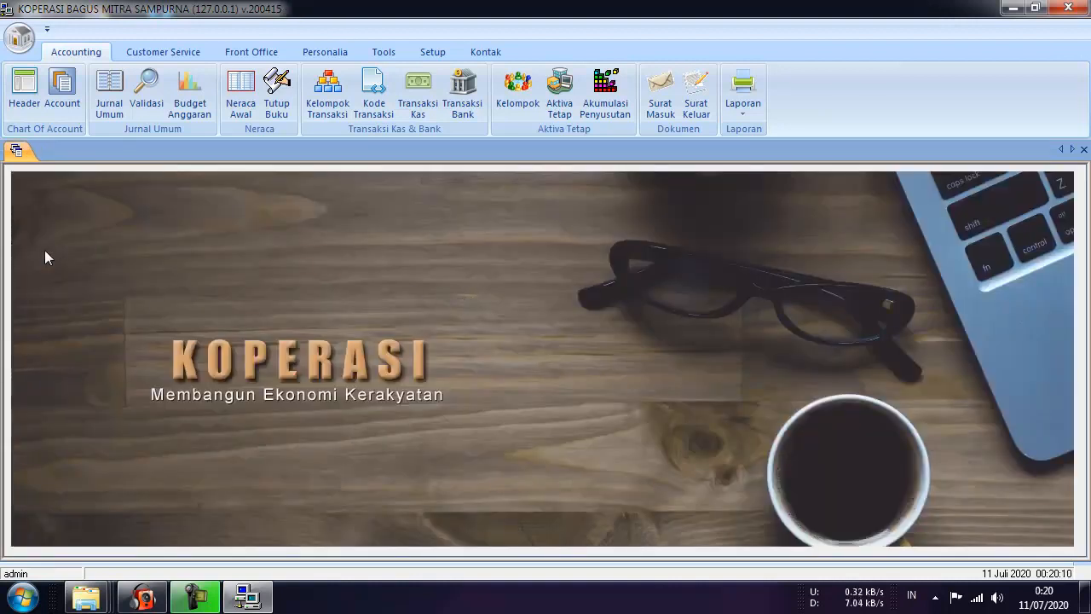
pyautogui.click(242, 102)
pyautogui.moveTo(755, 261)
pyautogui.mouseDown()
pyautogui.moveTo(779, 476)
pyautogui.moveTo(761, 257)
pyautogui.mouseUp()
pyautogui.moveTo(778, 388); pyautogui.dragTo(775, 487)
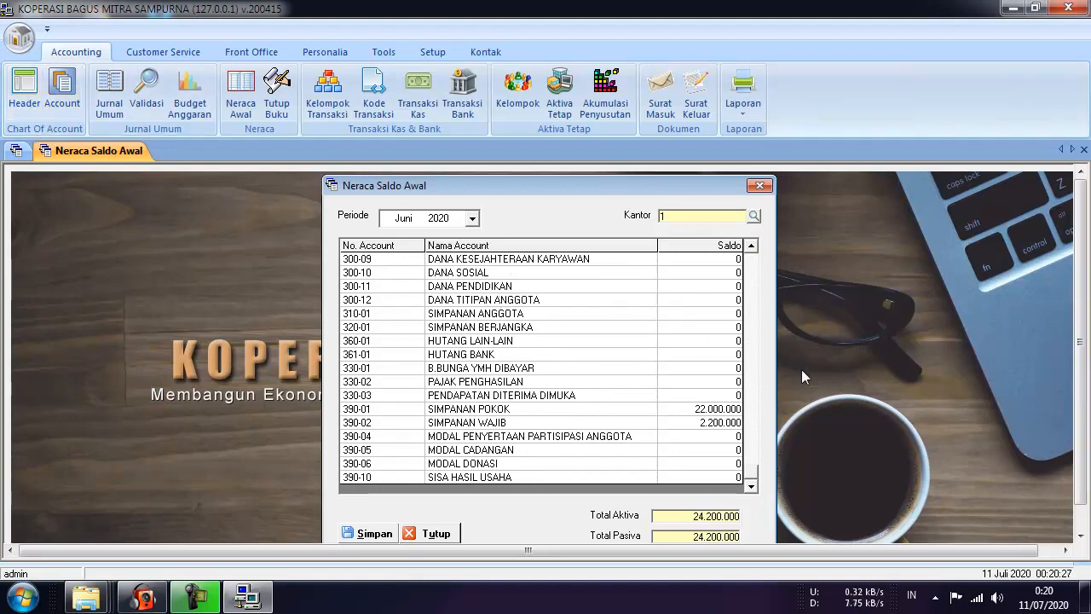
pyautogui.moveTo(753, 475); pyautogui.dragTo(755, 260)
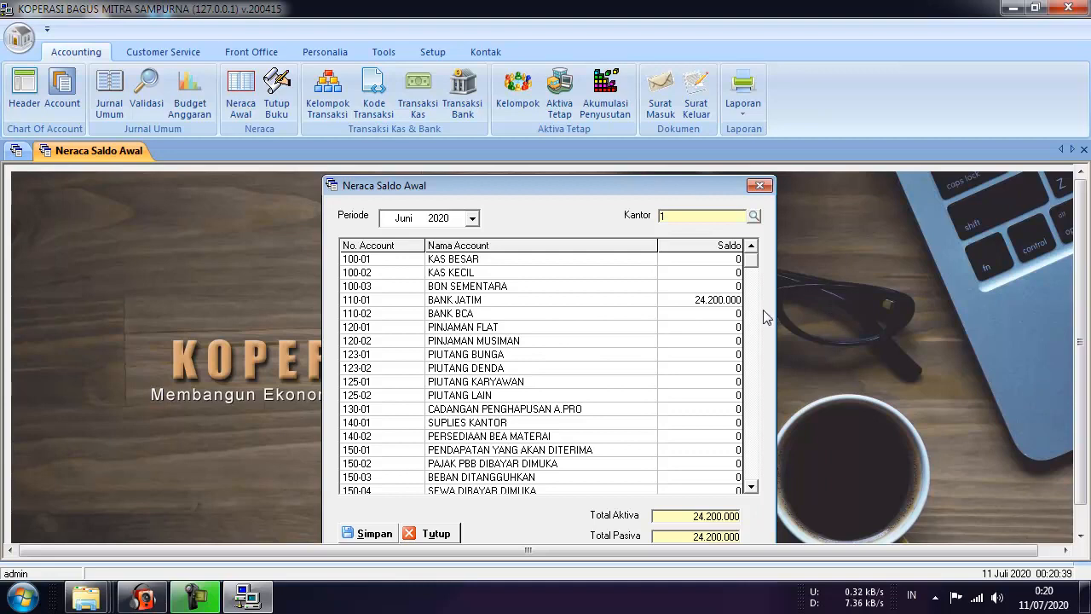
# Scroll through the Juni 2020 Neraca Saldo Awal balances, then close the form with Tutup.
pyautogui.click(751, 487)
pyautogui.click(751, 487)
pyautogui.click(751, 487)
pyautogui.click(750, 487)
pyautogui.scroll(-4, 750, 486)
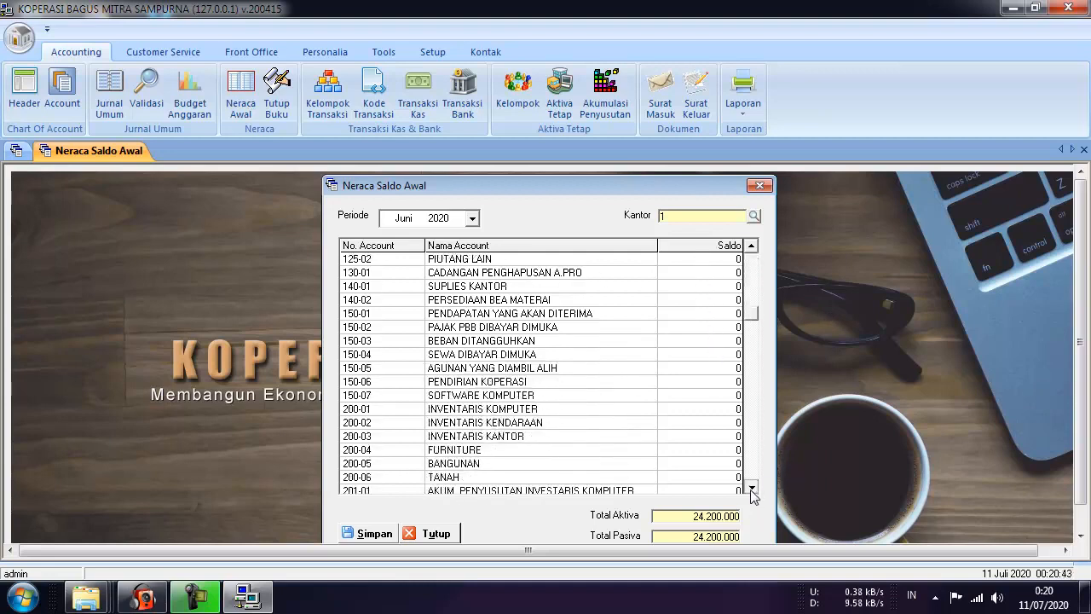
pyautogui.scroll(5, 740, 302)
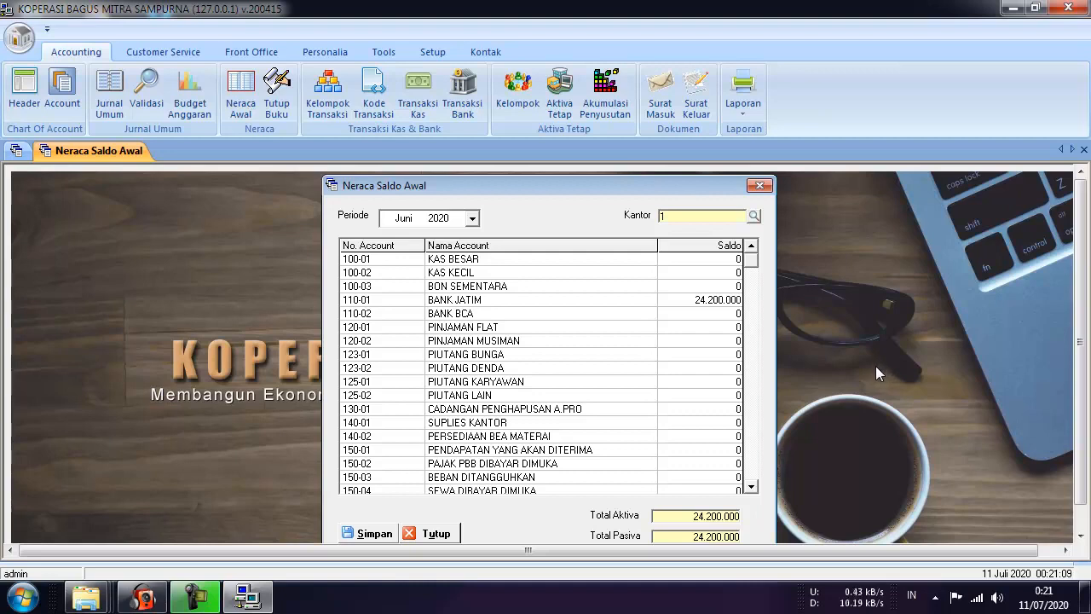
pyautogui.moveTo(595, 188); pyautogui.dragTo(556, 163)
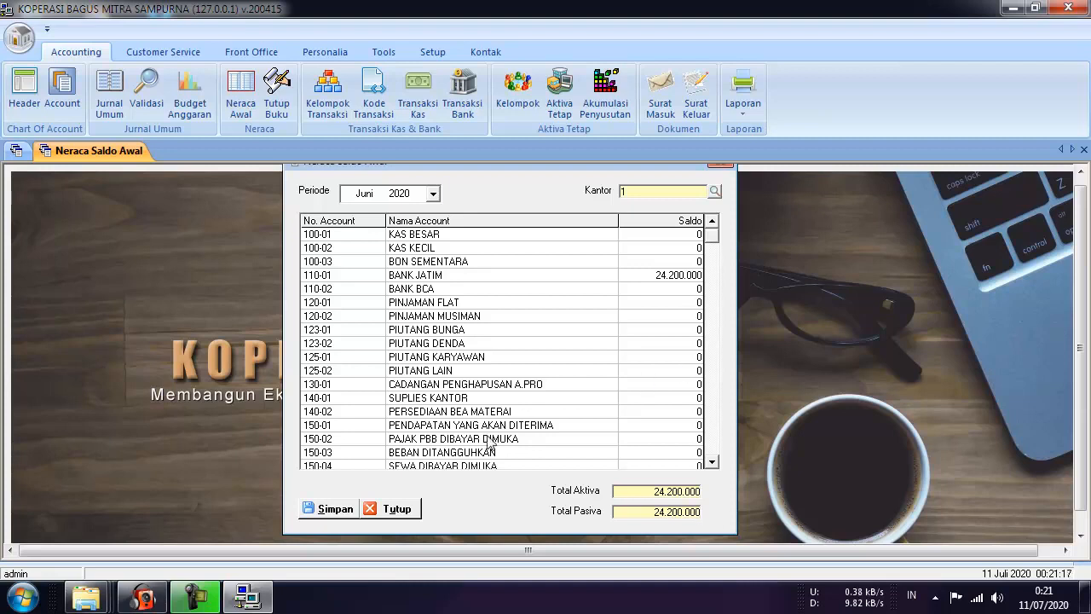
pyautogui.click(397, 510)
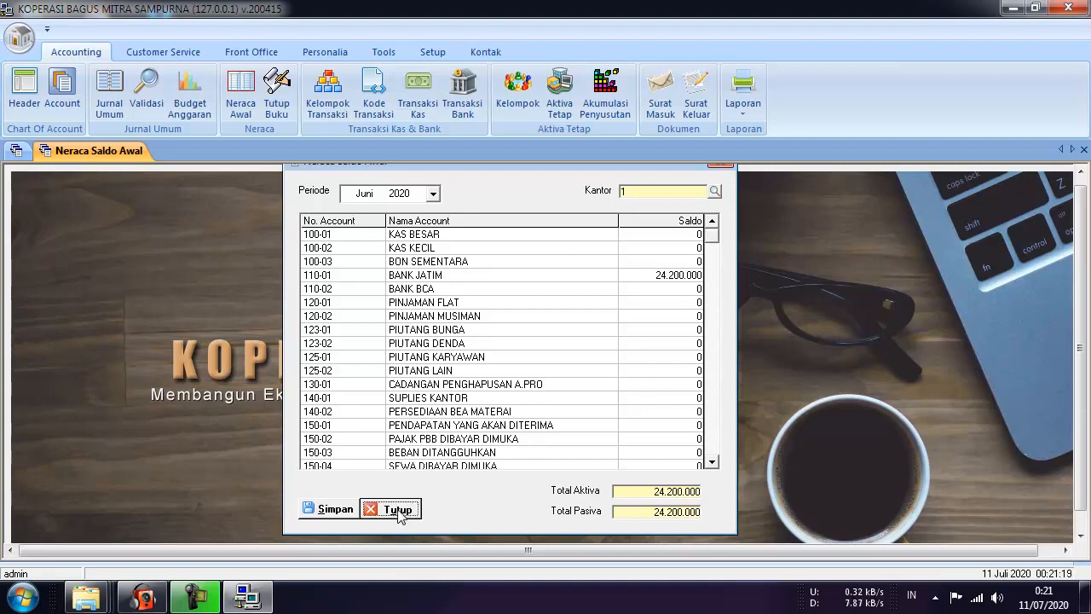
# Reopen Neraca Saldo Awal and enter 1.200.000 as the KAS BESAR opening balance.
pyautogui.click(241, 112)
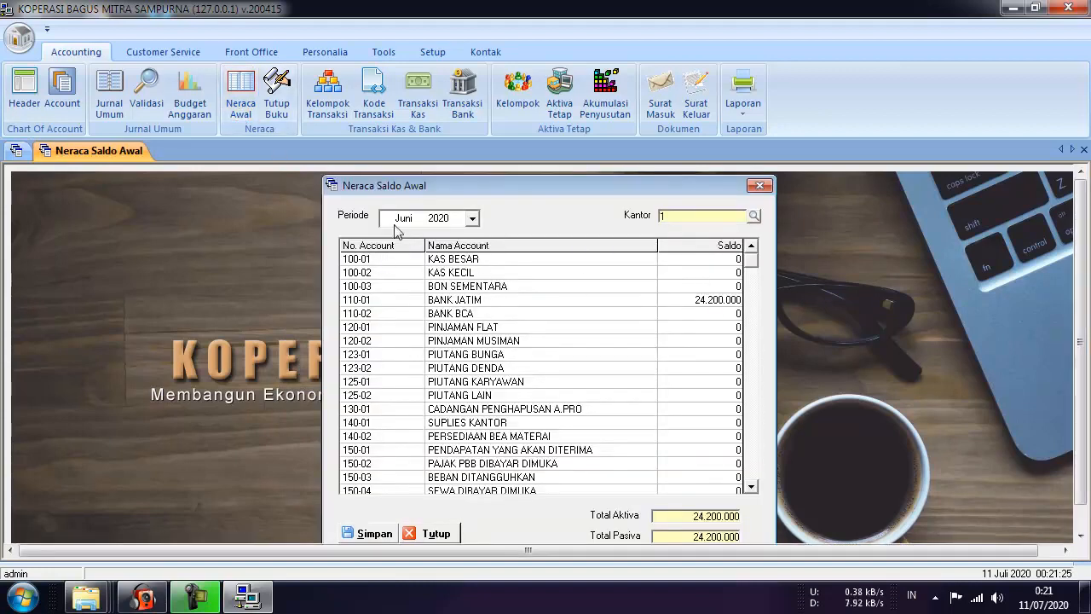
pyautogui.click(737, 260)
pyautogui.write('1200')
pyautogui.click(726, 271)
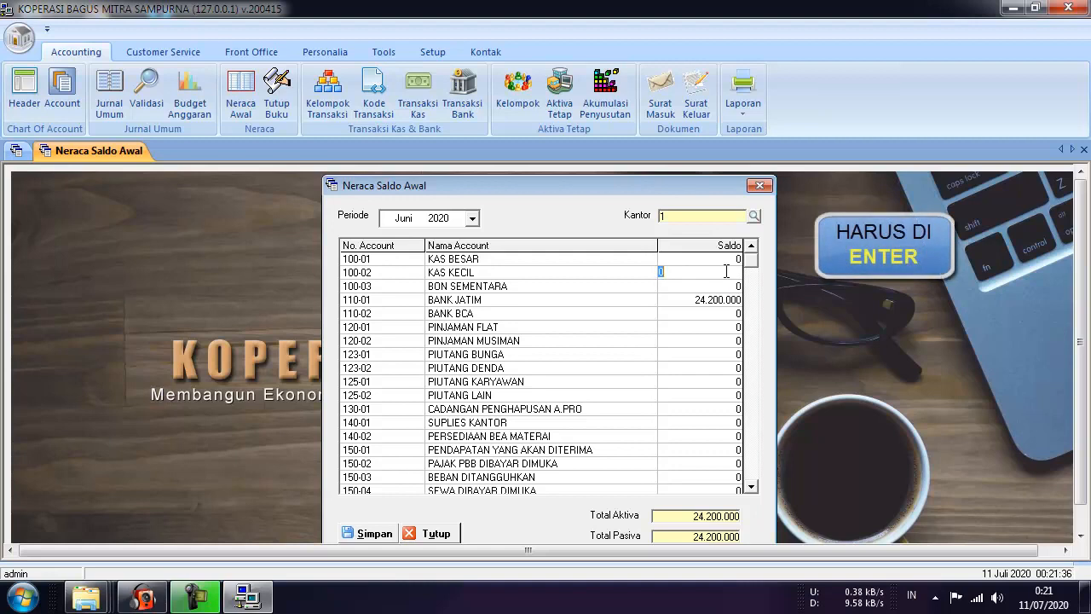
pyautogui.click(729, 259)
pyautogui.write('1.200.000')
pyautogui.press('Return')
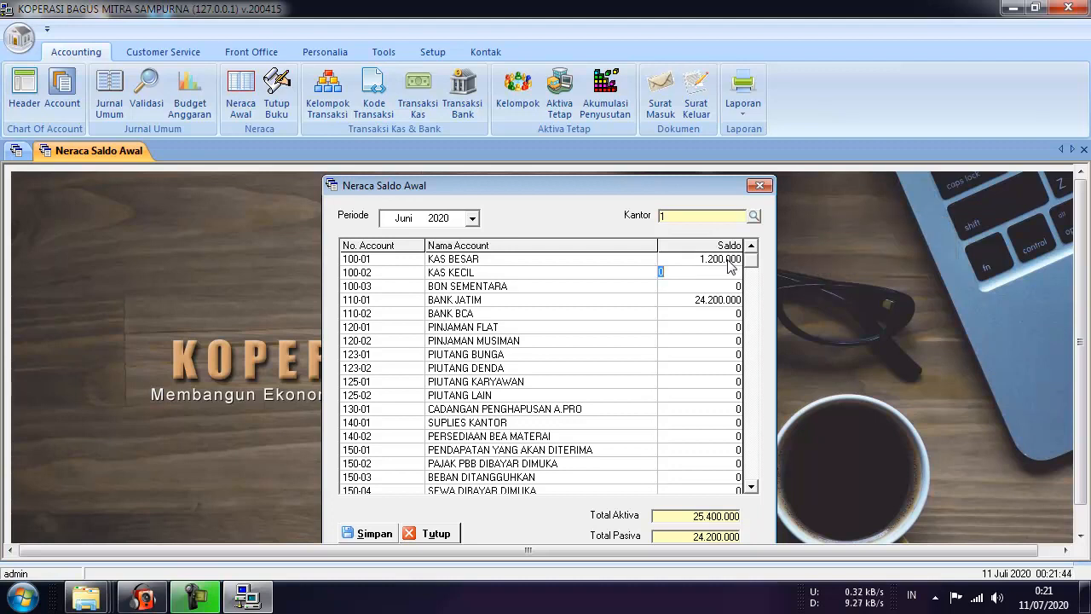
# Reset KAS BESAR to 0 so Aktiva and Pasiva both total 24.200.000.
pyautogui.click(729, 259)
pyautogui.press('Delete')
pyautogui.press('Return')
pyautogui.moveTo(539, 185); pyautogui.dragTo(536, 164)
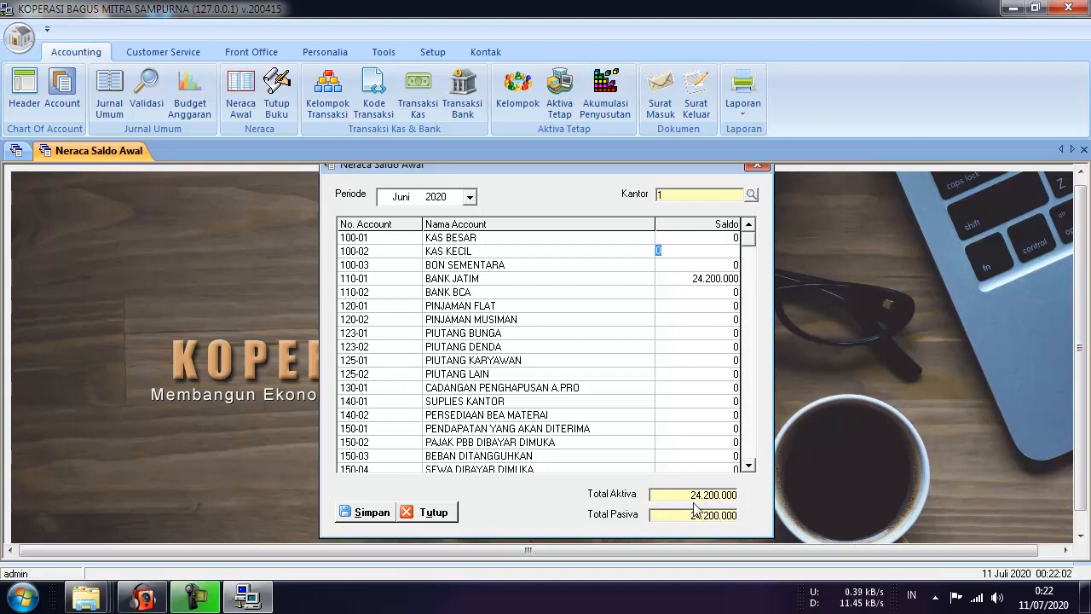
# Scroll to the bottom of the account list to confirm the 24.200.000 totals, then close Neraca Saldo Awal with Tutup.
pyautogui.moveTo(750, 238); pyautogui.dragTo(734, 471)
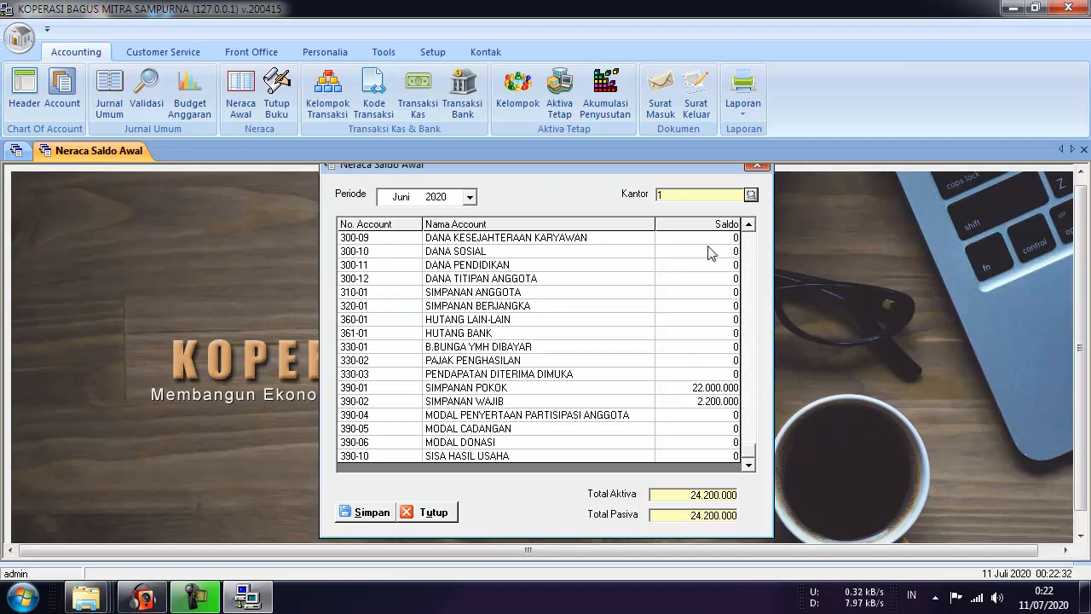
pyautogui.moveTo(596, 166); pyautogui.dragTo(596, 176)
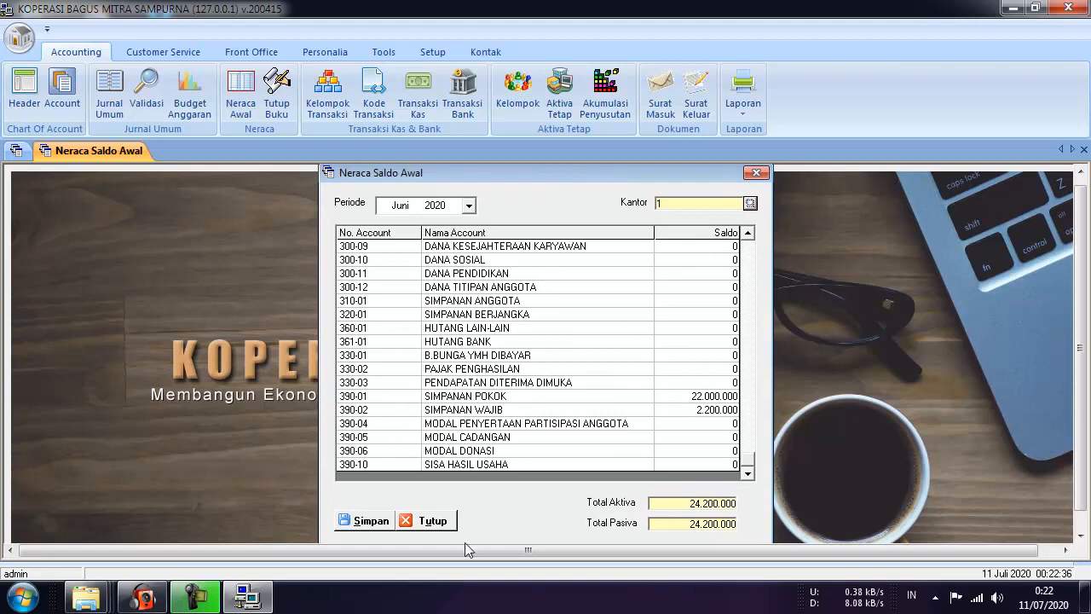
pyautogui.click(449, 521)
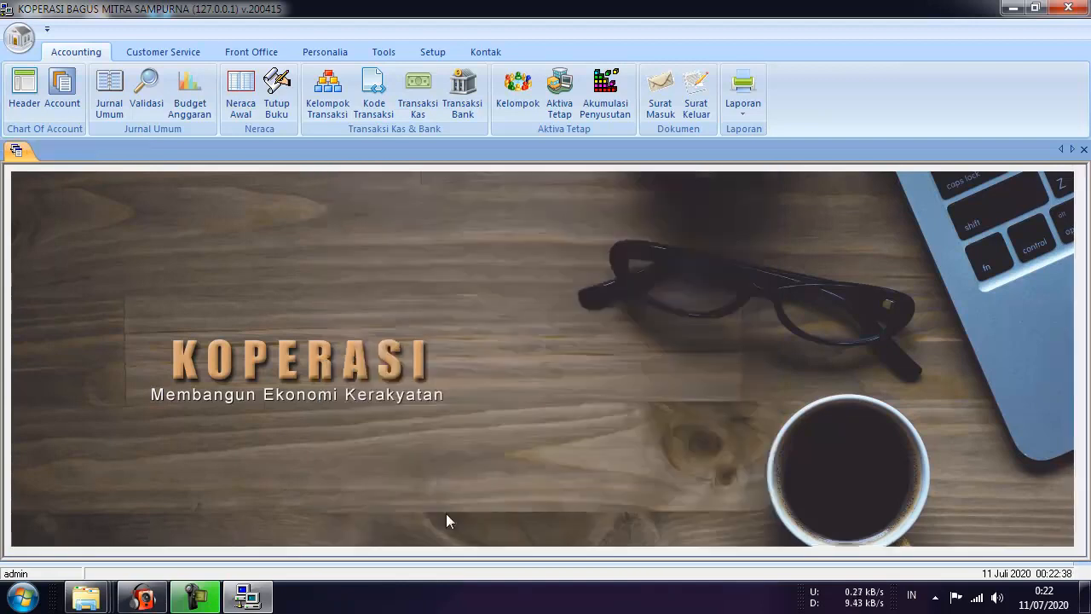